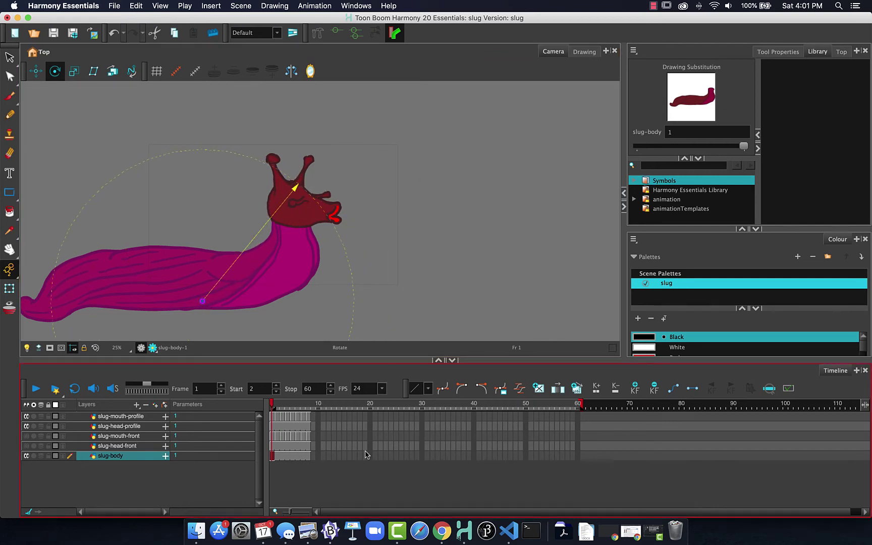
Hide slug-head-front and move slug-head-profile's rotation pivot into place.
{"action": "left_click", "coordinate": [27, 446]}
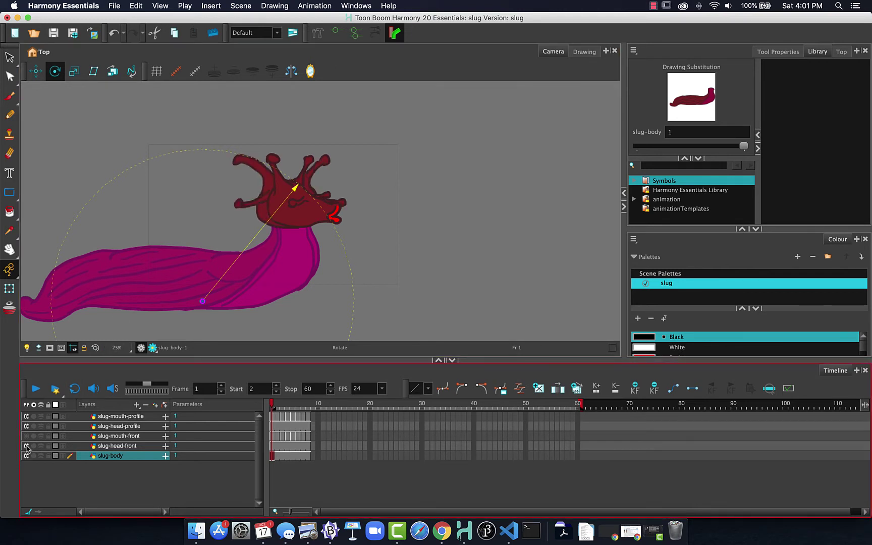
{"action": "left_click", "coordinate": [121, 426]}
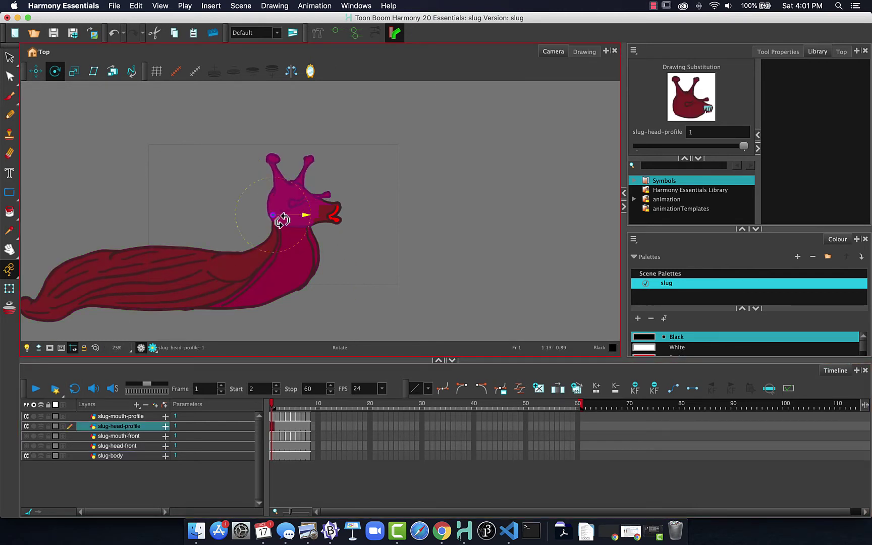
{"action": "left_click_drag", "start_coordinate": [274, 216], "coordinate": [294, 220]}
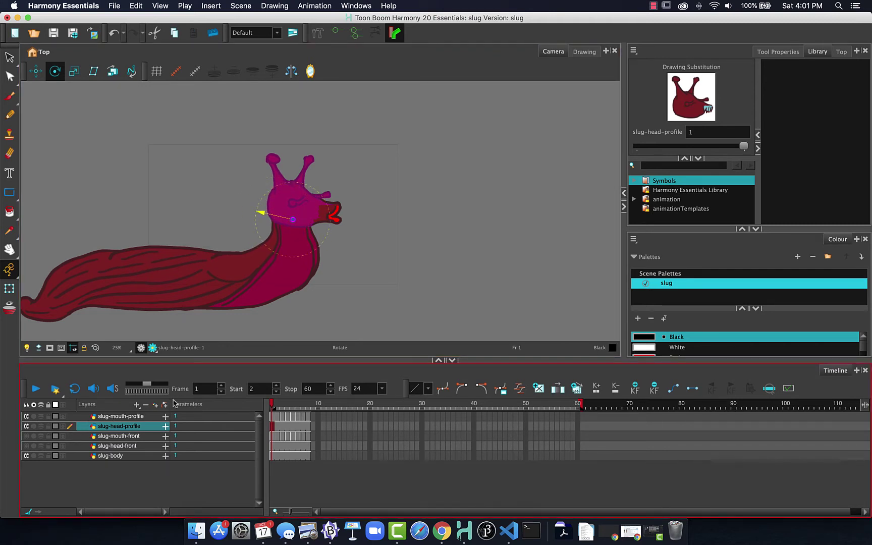
Move slug-mouth-profile's rotation pivot onto the mouth, then hide that drawing.
{"action": "left_click", "coordinate": [132, 416]}
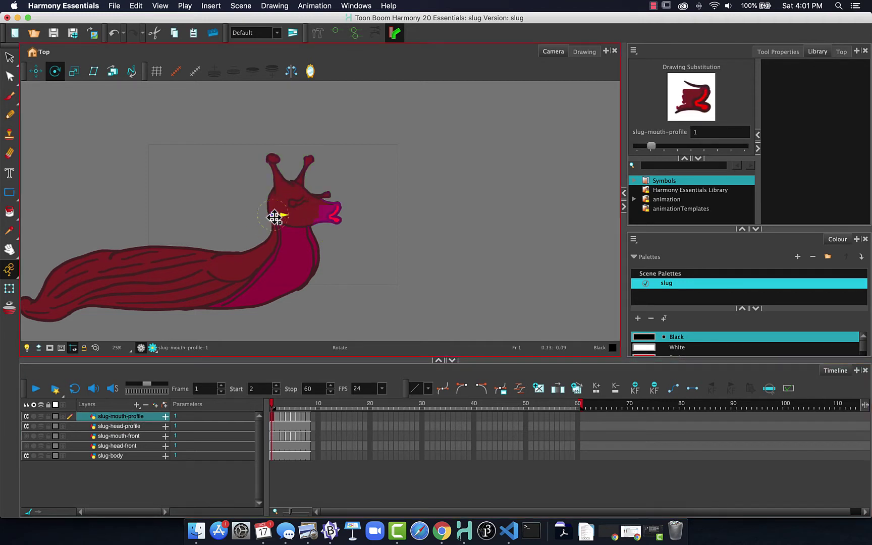
{"action": "left_click_drag", "start_coordinate": [276, 215], "coordinate": [327, 214]}
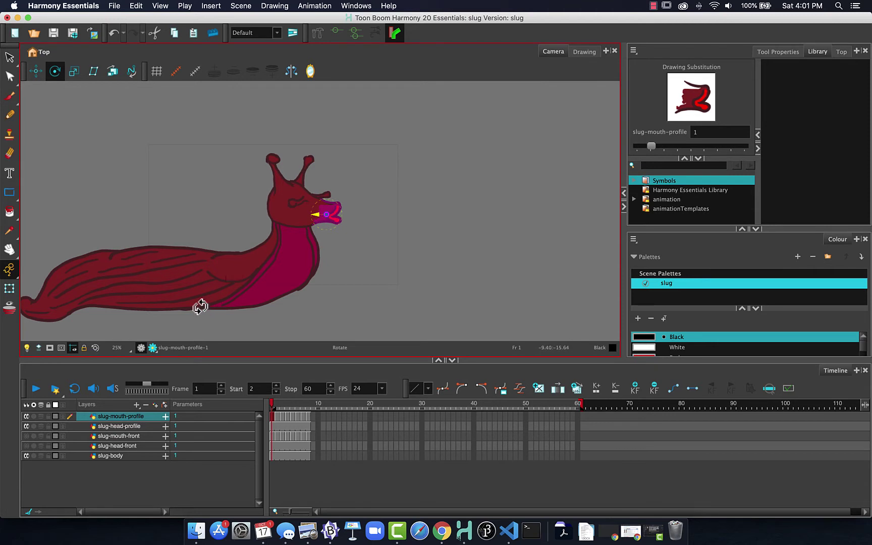
{"action": "left_click", "coordinate": [27, 416]}
Hide the profile head and show the slug-mouth-front and slug-head-front drawings.
{"action": "left_click", "coordinate": [26, 426]}
{"action": "left_click", "coordinate": [134, 437]}
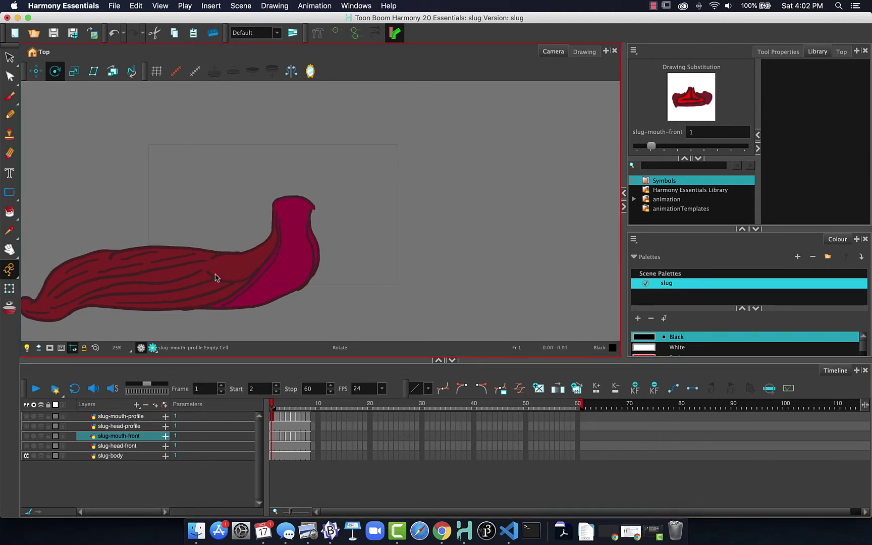
{"action": "left_click", "coordinate": [26, 436]}
{"action": "left_click", "coordinate": [26, 446]}
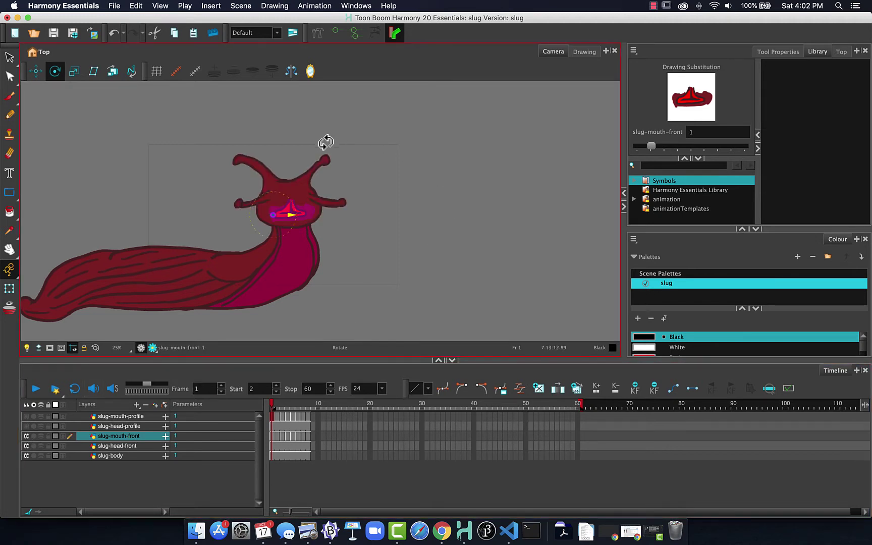
Reposition the rotation pivots of the front mouth and front head.
{"action": "mouse_move", "coordinate": [297, 207]}
{"action": "left_mouse_down"}
{"action": "mouse_move", "coordinate": [279, 210]}
{"action": "mouse_move", "coordinate": [288, 213]}
{"action": "left_mouse_up"}
{"action": "left_click", "coordinate": [118, 446]}
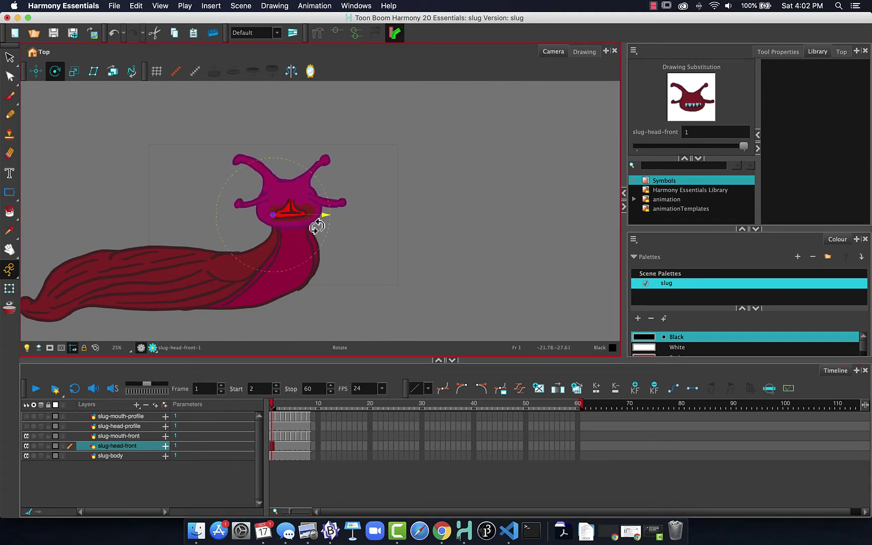
{"action": "left_click_drag", "start_coordinate": [278, 211], "coordinate": [291, 217]}
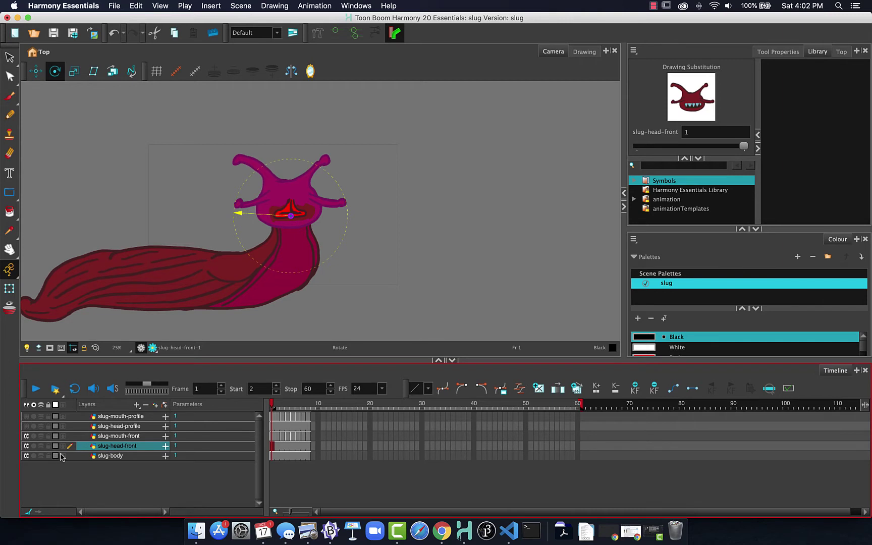
Add three separate peg layers to the timeline, deleting the accidentally nested ones.
{"action": "left_click", "coordinate": [119, 489]}
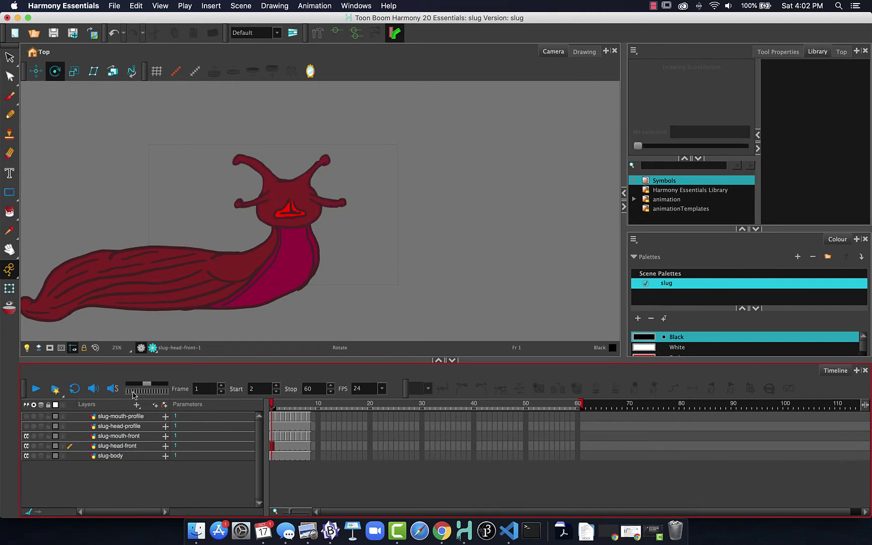
{"action": "left_click", "coordinate": [164, 405]}
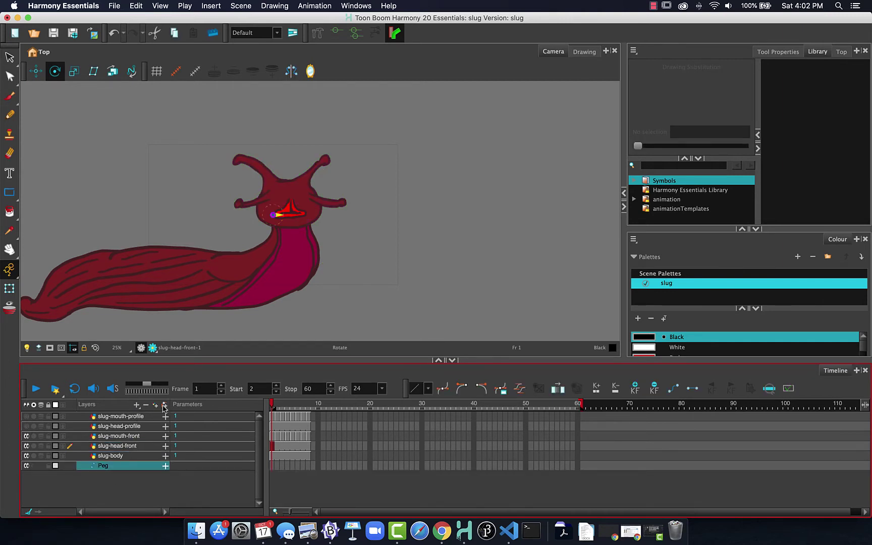
{"action": "left_click", "coordinate": [164, 406]}
{"action": "left_click", "coordinate": [164, 406]}
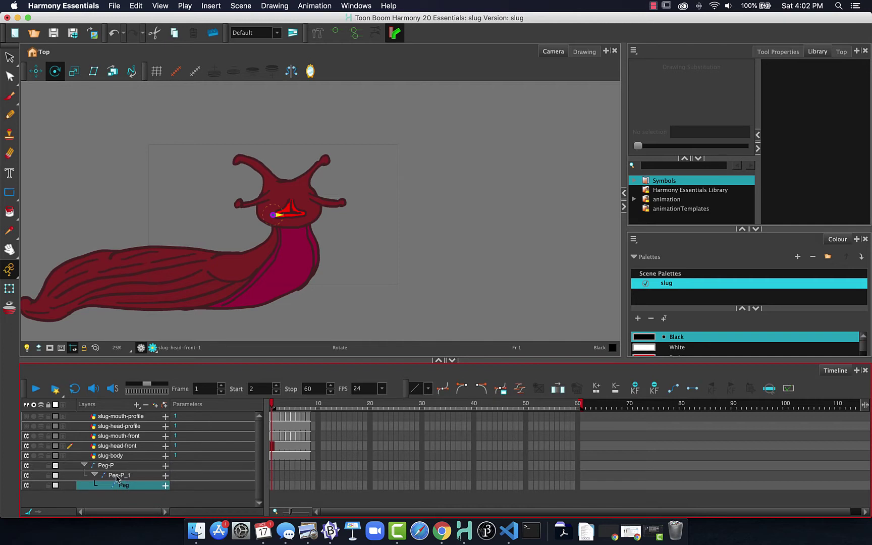
{"action": "key", "text": "Delete"}
{"action": "key", "text": "Delete"}
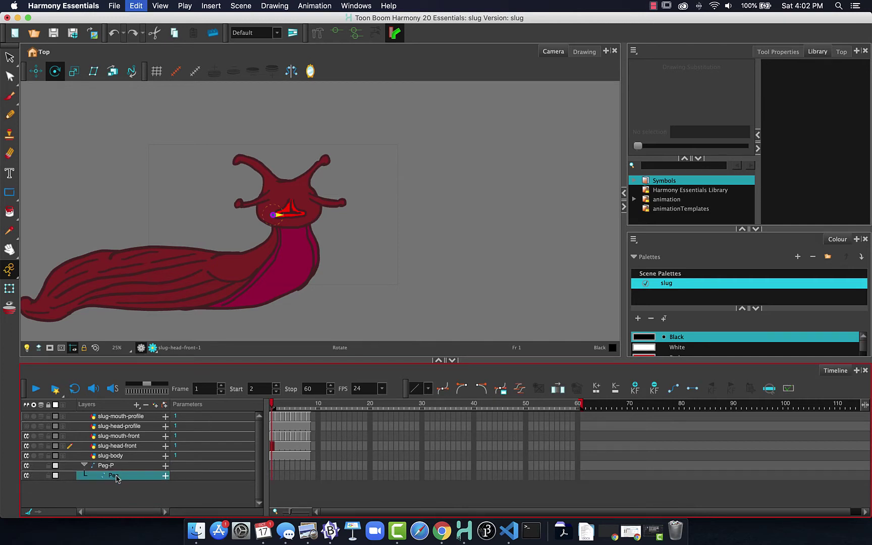
{"action": "left_click", "coordinate": [106, 487]}
{"action": "left_click", "coordinate": [164, 405]}
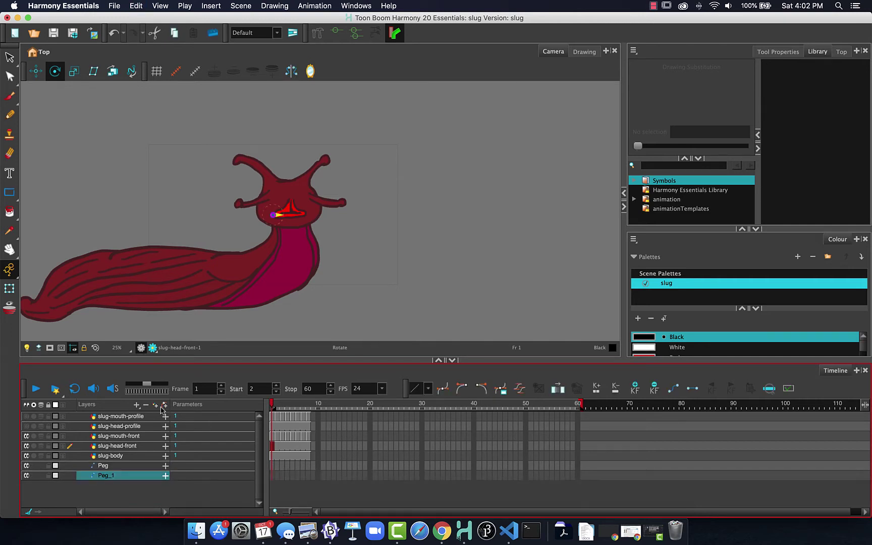
{"action": "left_click", "coordinate": [96, 499]}
{"action": "left_click", "coordinate": [164, 405]}
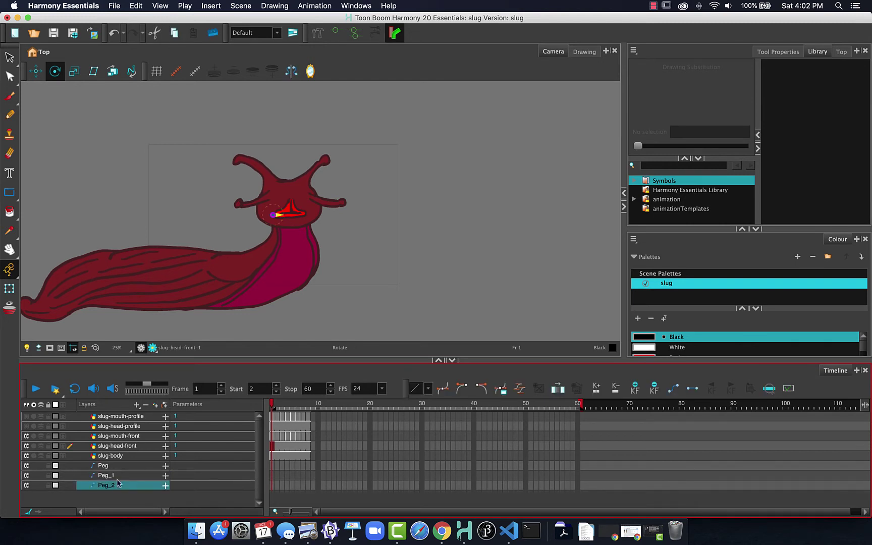
Rename the pegs slug-master-P, slug-profile-P and slug-front-P.
{"action": "double_click", "coordinate": [102, 487]}
{"action": "type", "text": "slug-master-P"}
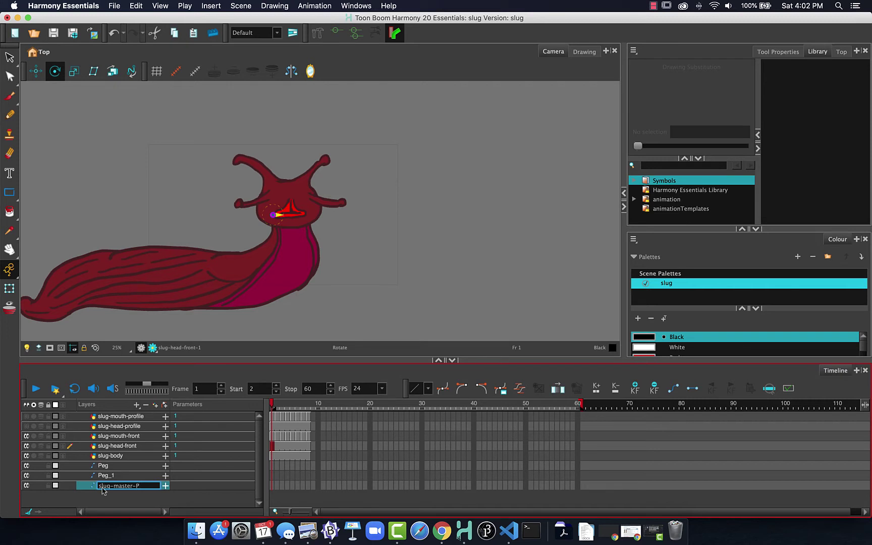
{"action": "key", "text": "Return"}
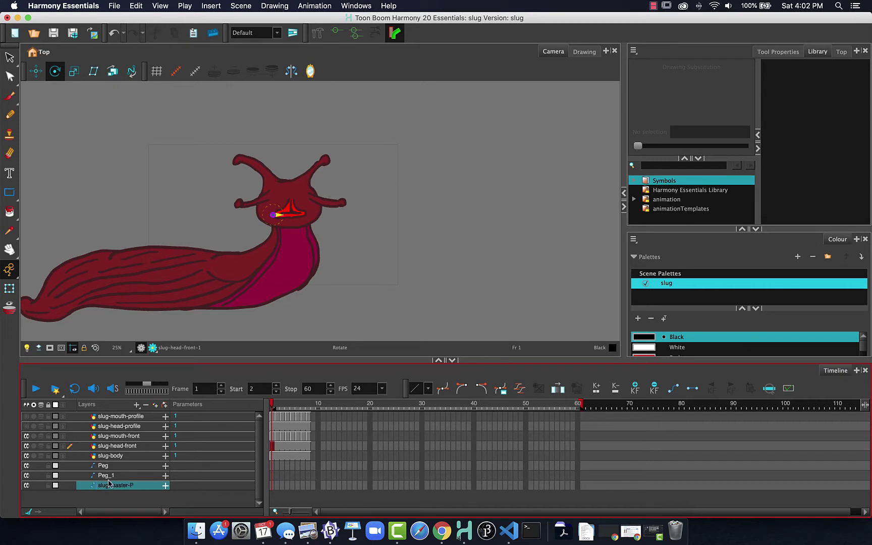
{"action": "double_click", "coordinate": [107, 476]}
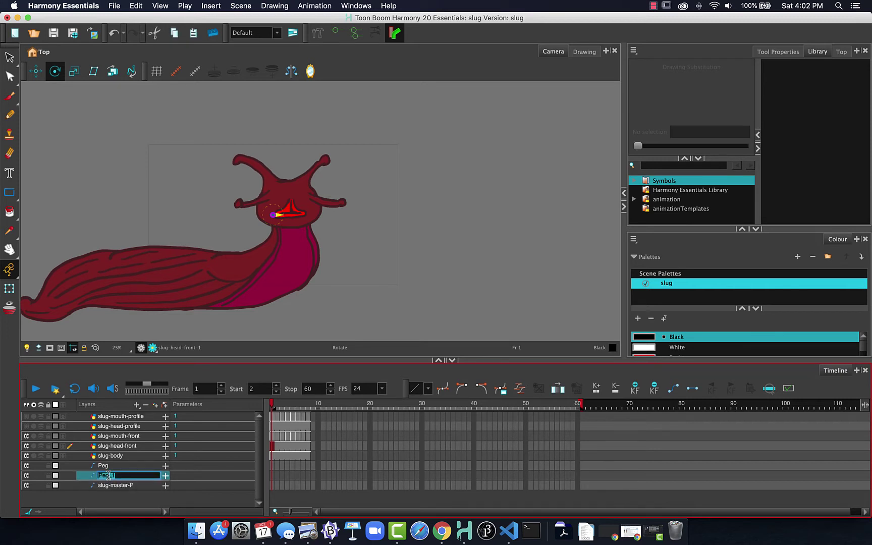
{"action": "type", "text": "slug-profile-P"}
{"action": "key", "text": "Return"}
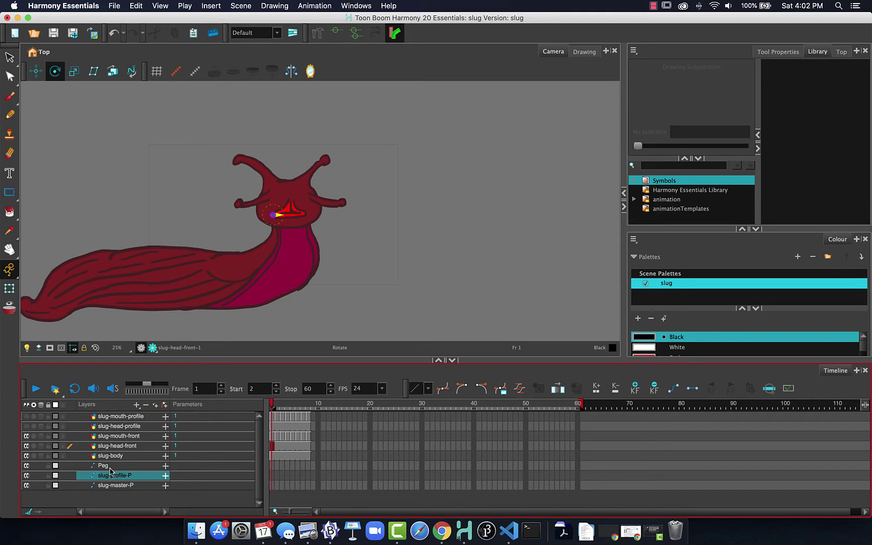
{"action": "double_click", "coordinate": [110, 467]}
{"action": "type", "text": "slug"}
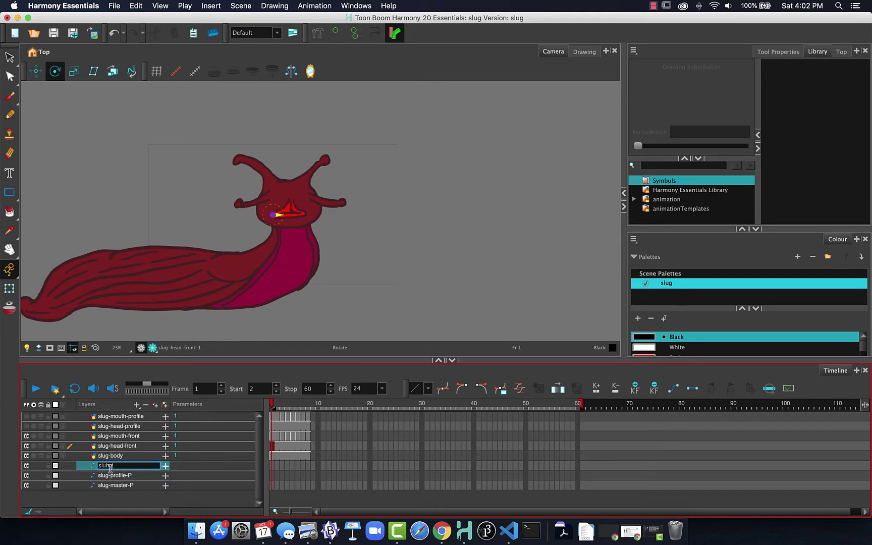
{"action": "type", "text": "uhg"}
{"action": "key", "text": "Return"}
Parent the front head and mouth under slug-front-P, and the profile ones under slug-profile-P.
{"action": "left_click", "coordinate": [111, 457]}
{"action": "left_click", "coordinate": [116, 446]}
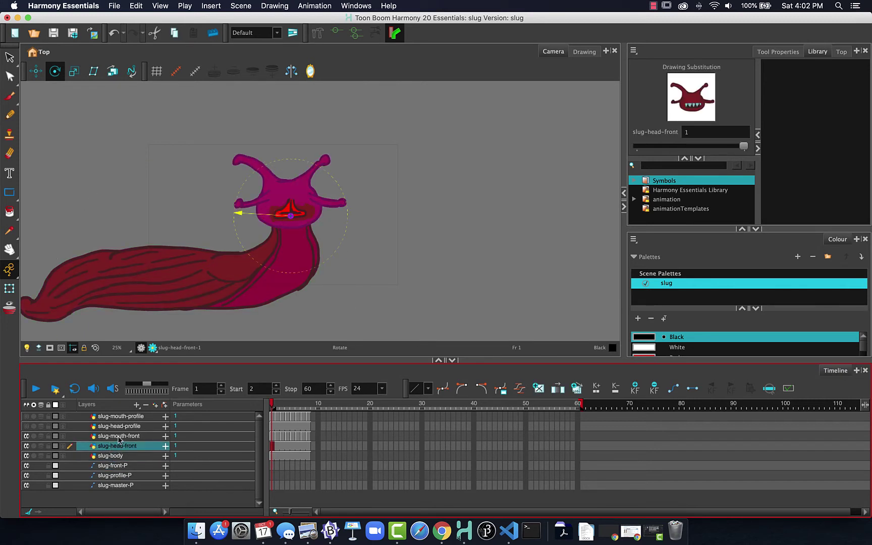
{"action": "left_click", "coordinate": [119, 437], "text": "shift"}
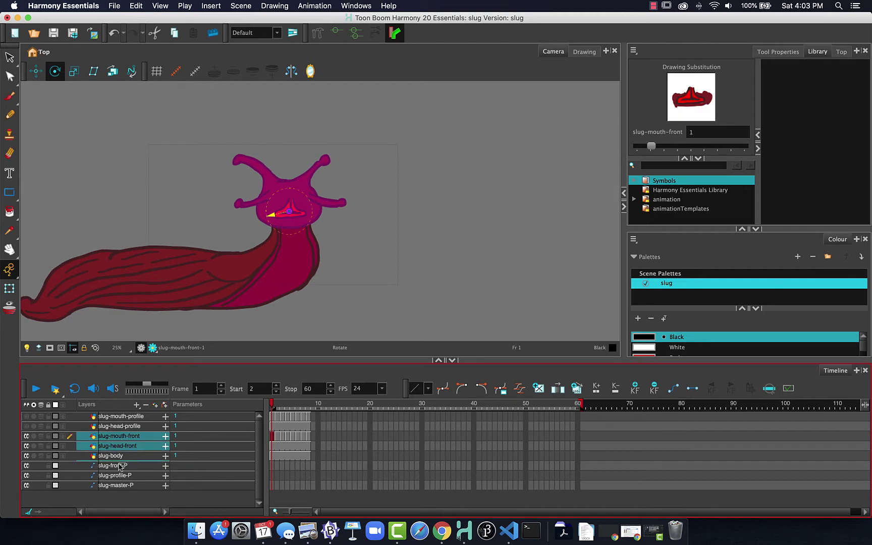
{"action": "left_click_drag", "start_coordinate": [118, 470], "coordinate": [119, 469]}
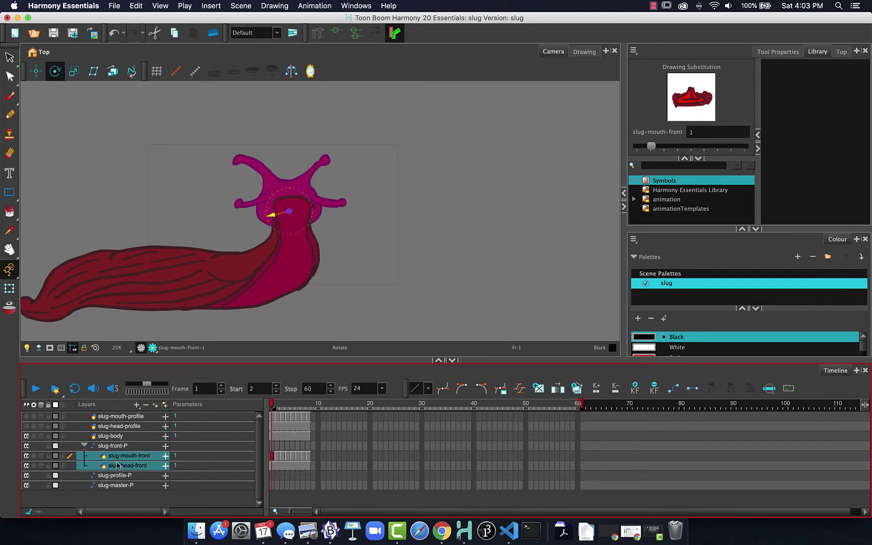
{"action": "left_click", "coordinate": [113, 417]}
{"action": "left_click", "coordinate": [117, 427], "text": "shift"}
{"action": "left_click_drag", "start_coordinate": [117, 430], "coordinate": [121, 477]}
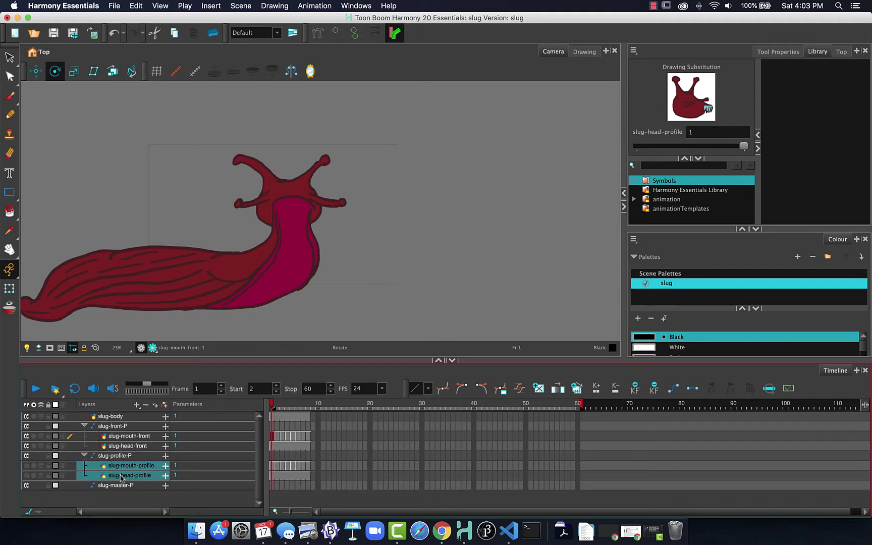
Parent slug-front-P, slug-profile-P and slug-body under slug-master-P.
{"action": "left_click", "coordinate": [110, 417]}
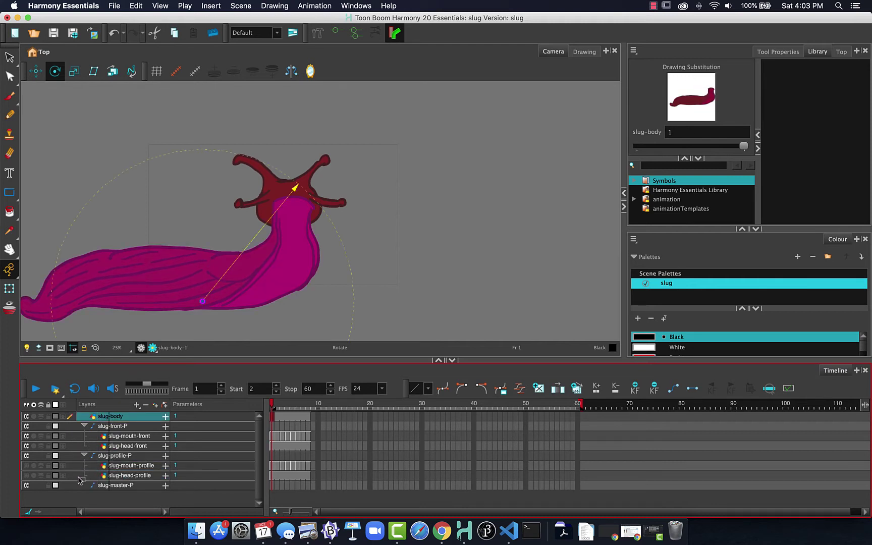
{"action": "left_click_drag", "start_coordinate": [80, 479], "coordinate": [81, 483]}
{"action": "left_click", "coordinate": [85, 445]}
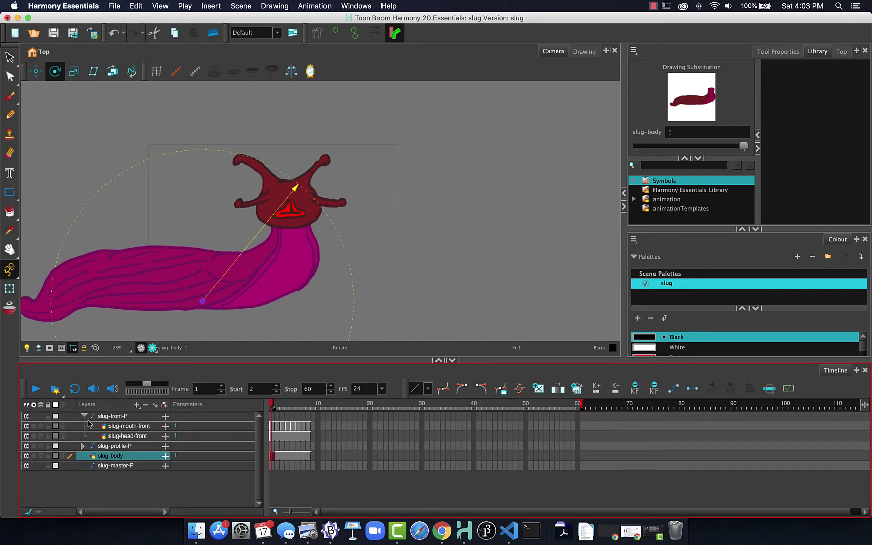
{"action": "left_click", "coordinate": [84, 416]}
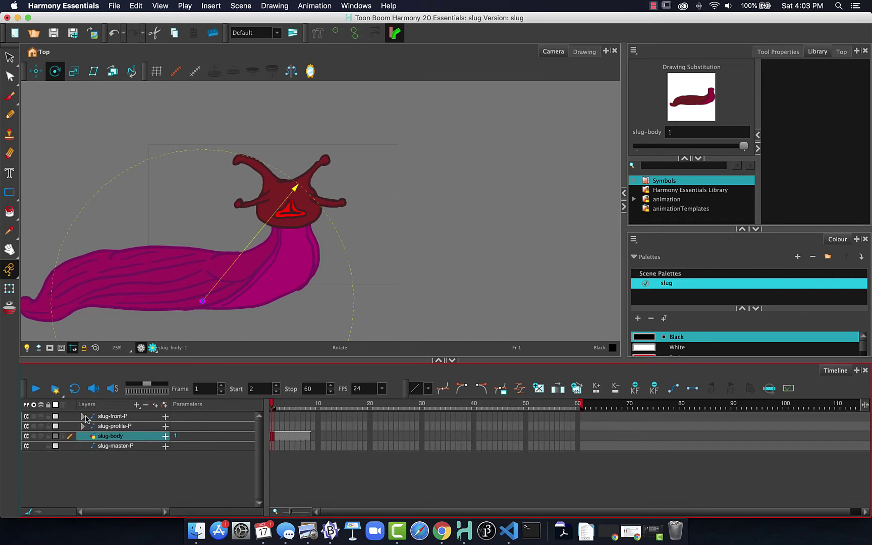
{"action": "left_click", "coordinate": [125, 417], "text": "shift"}
{"action": "left_click_drag", "start_coordinate": [109, 418], "coordinate": [104, 450]}
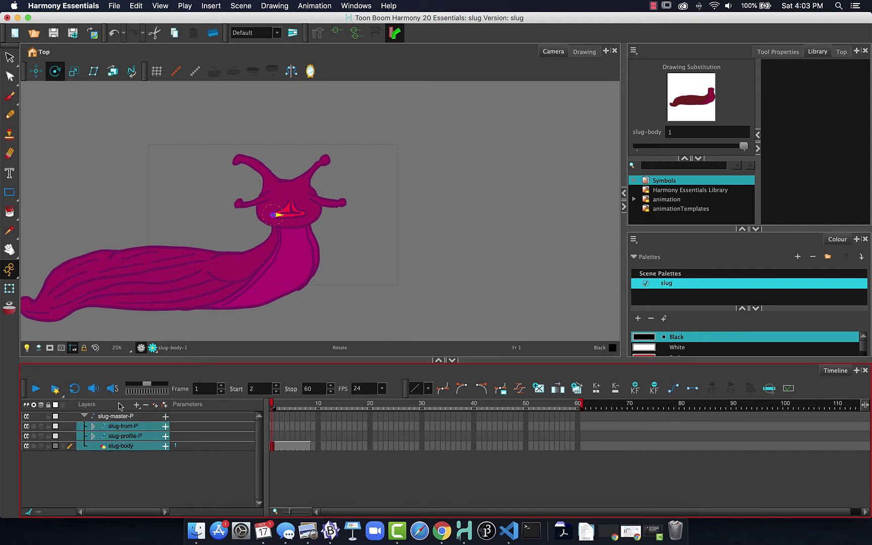
Drag slug-master-P's rotation pivot from the head down to the slug's tail.
{"action": "left_click", "coordinate": [114, 417]}
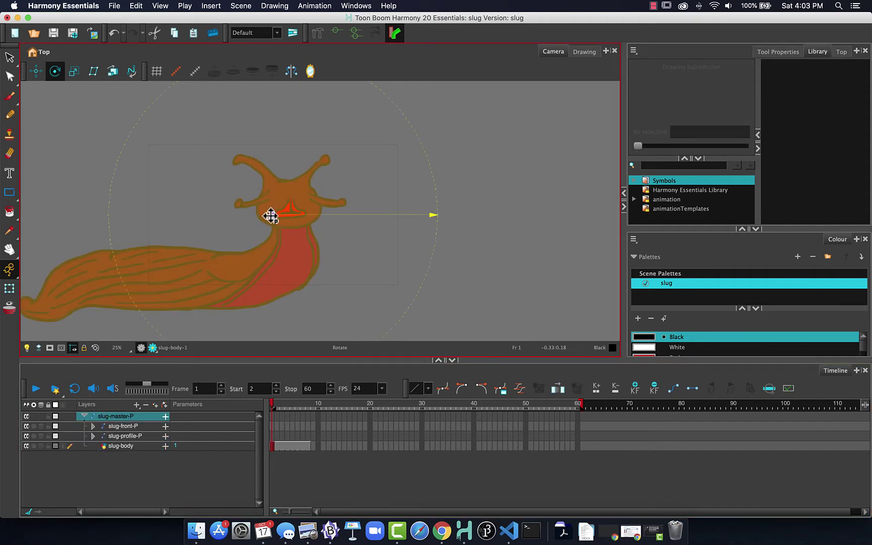
{"action": "left_click_drag", "start_coordinate": [271, 220], "coordinate": [177, 309]}
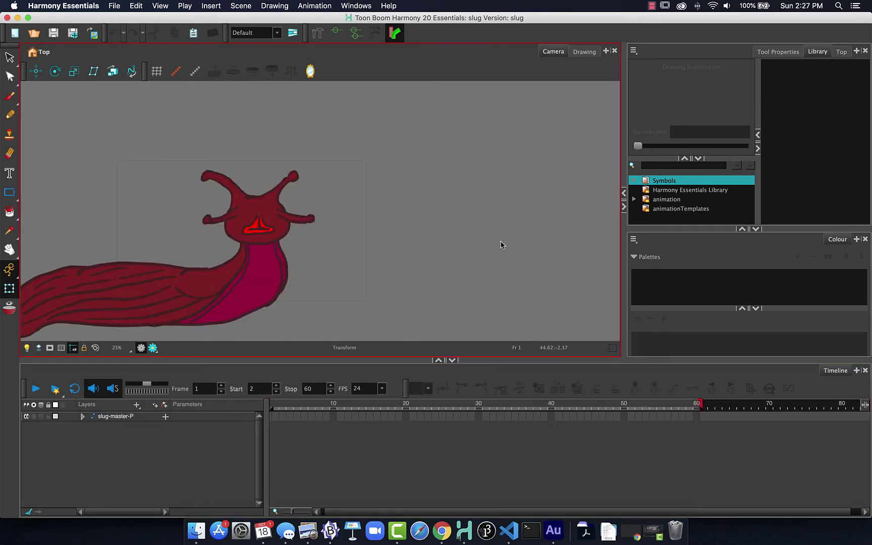
Add a peg named slug-head-P and place it inside slug-master-P, above the view pegs.
{"action": "left_click", "coordinate": [82, 417]}
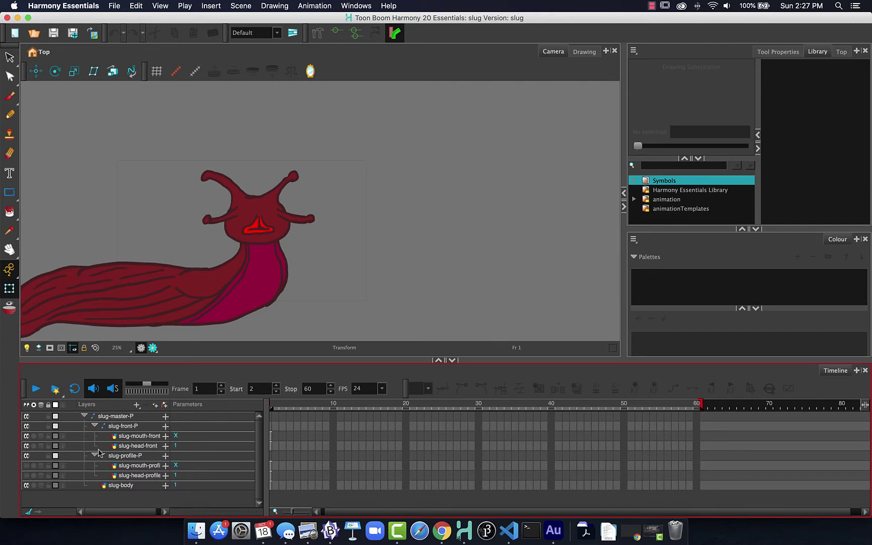
{"action": "left_click", "coordinate": [95, 426]}
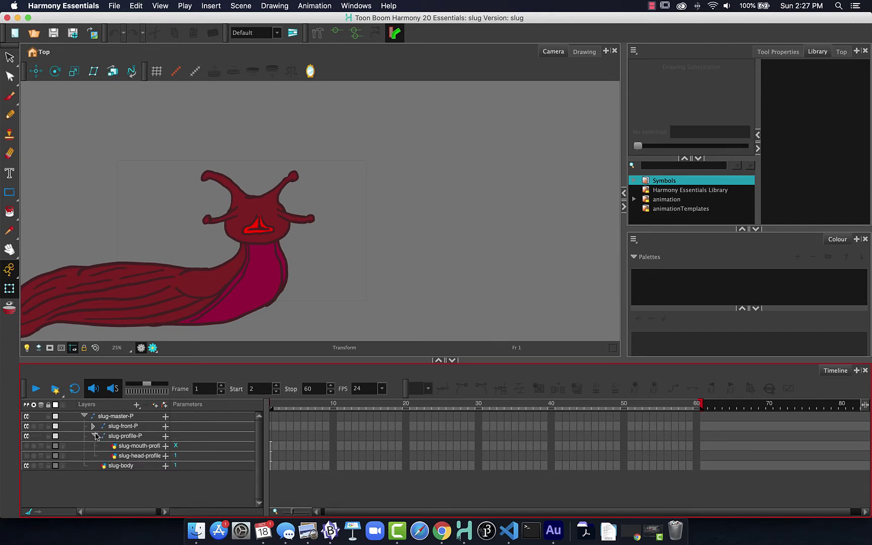
{"action": "left_click", "coordinate": [94, 436]}
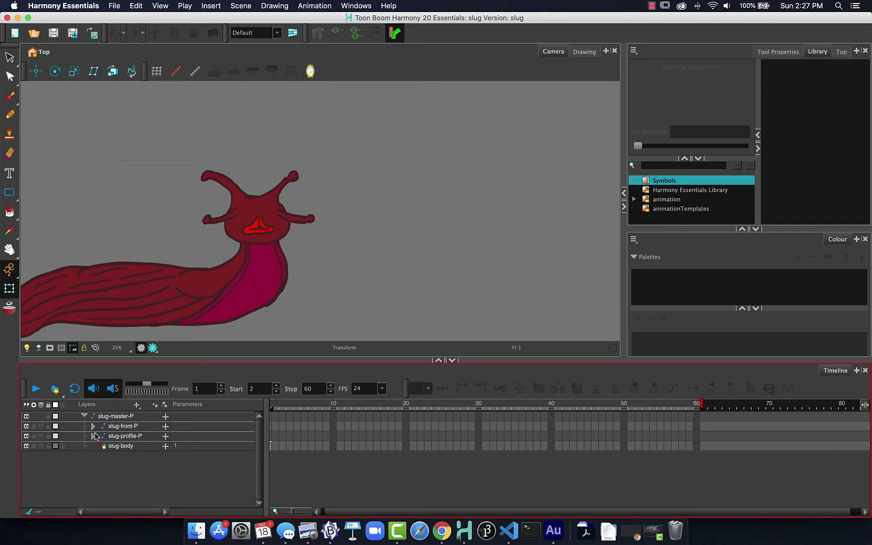
{"action": "left_click", "coordinate": [164, 405]}
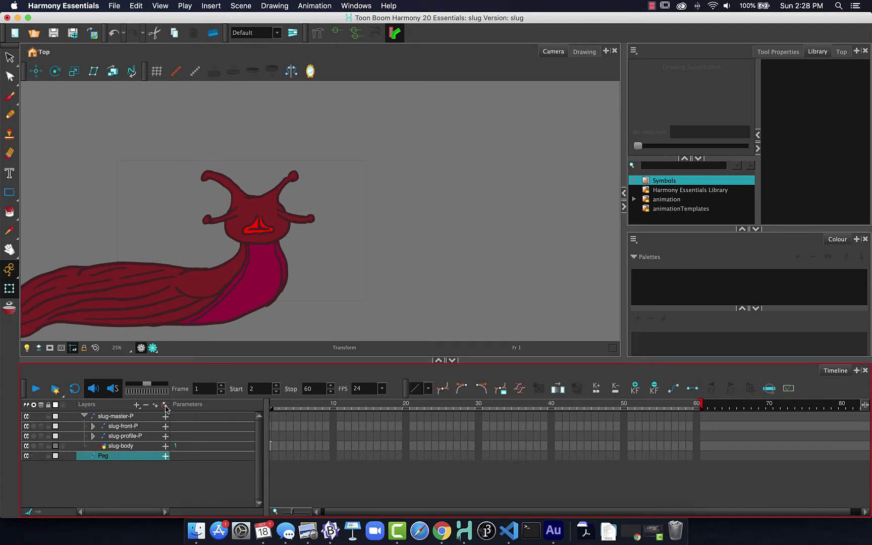
{"action": "double_click", "coordinate": [103, 457]}
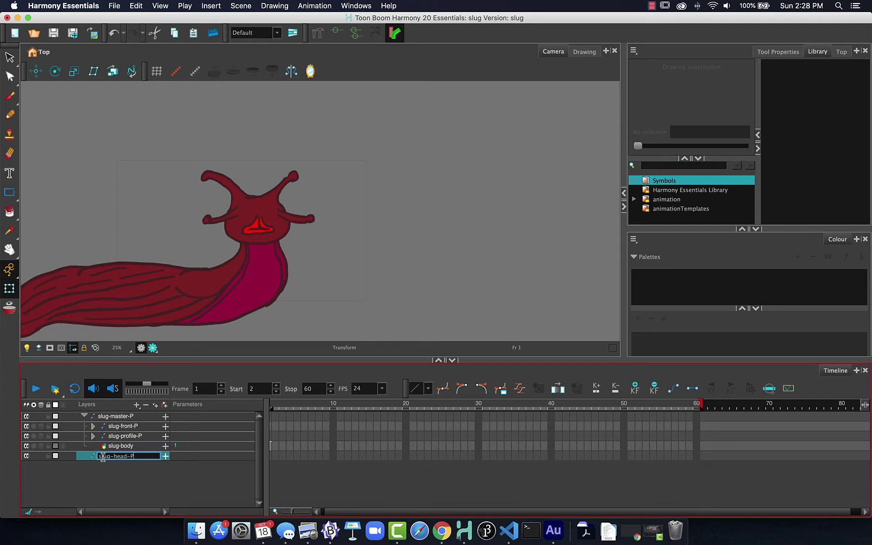
{"action": "type", "text": "slug-head-P"}
{"action": "key", "text": "Return"}
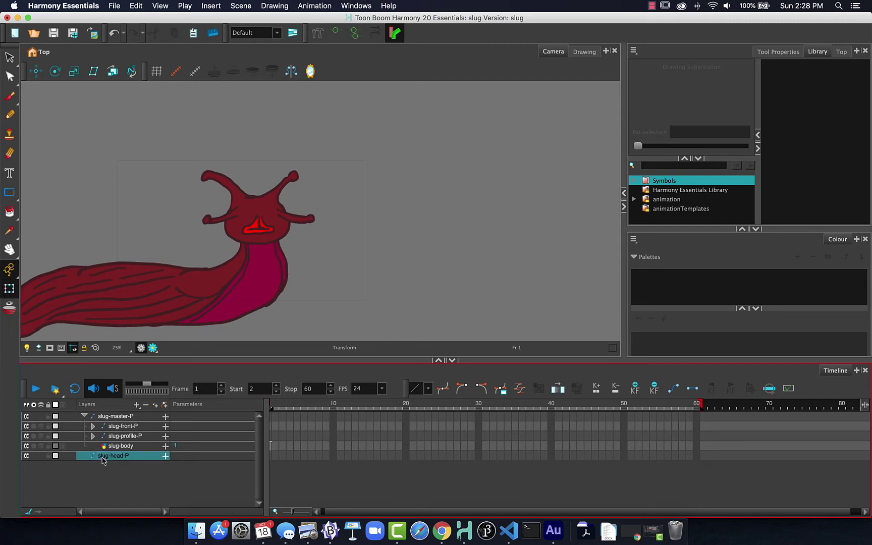
{"action": "left_click_drag", "start_coordinate": [102, 460], "coordinate": [108, 422]}
Nest slug-front-P and slug-profile-P under slug-head-P.
{"action": "left_click", "coordinate": [117, 437]}
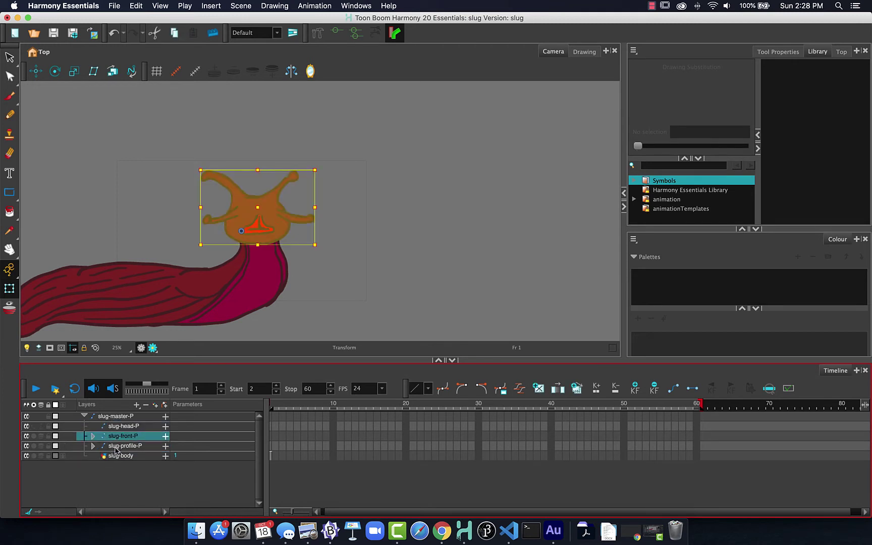
{"action": "left_click", "coordinate": [116, 448], "text": "shift"}
{"action": "left_click_drag", "start_coordinate": [116, 439], "coordinate": [118, 428]}
Move slug-head-P's rotation pivot to the head's centre and collapse the group.
{"action": "left_click", "coordinate": [118, 427]}
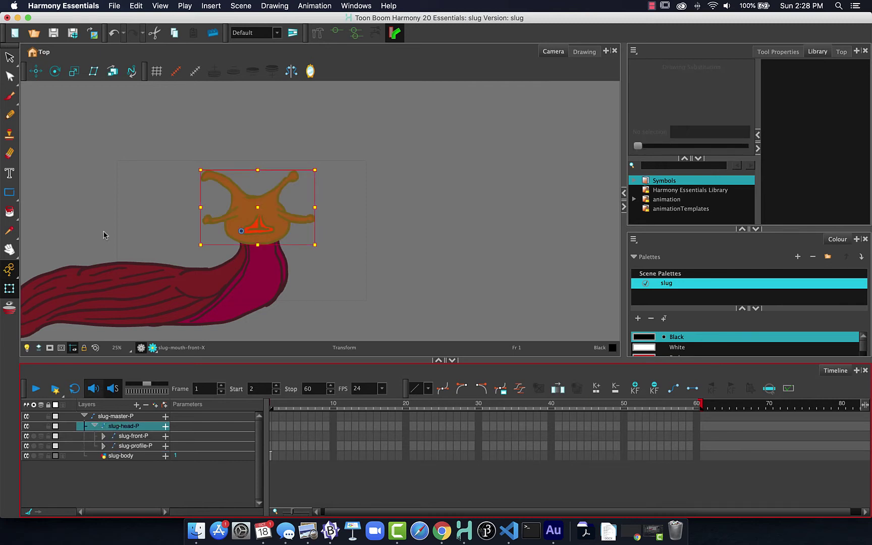
{"action": "left_click", "coordinate": [55, 71]}
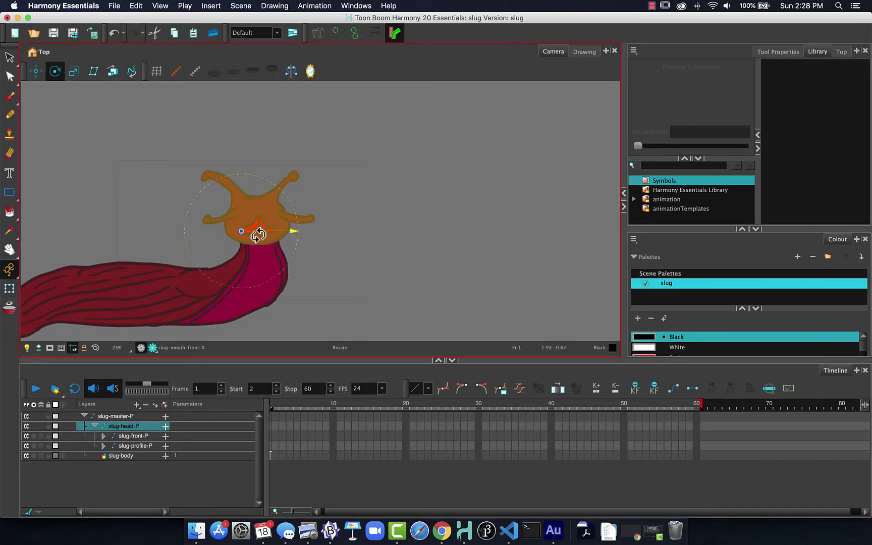
{"action": "left_click_drag", "start_coordinate": [240, 230], "coordinate": [259, 231]}
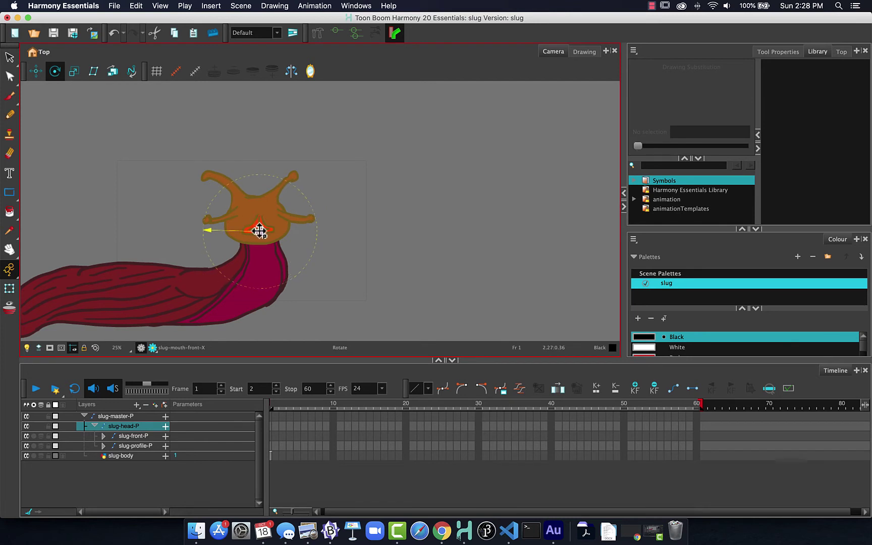
{"action": "left_click", "coordinate": [116, 428]}
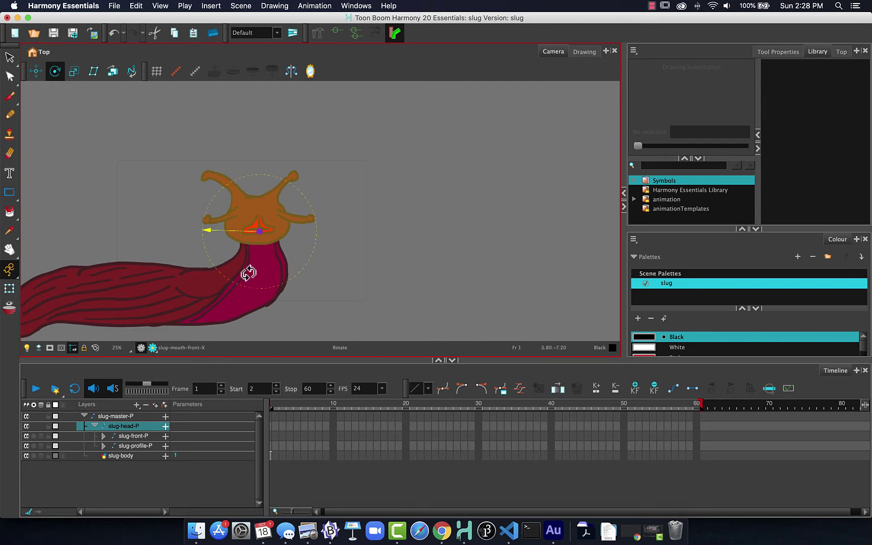
{"action": "left_click", "coordinate": [74, 492]}
{"action": "left_click", "coordinate": [95, 426]}
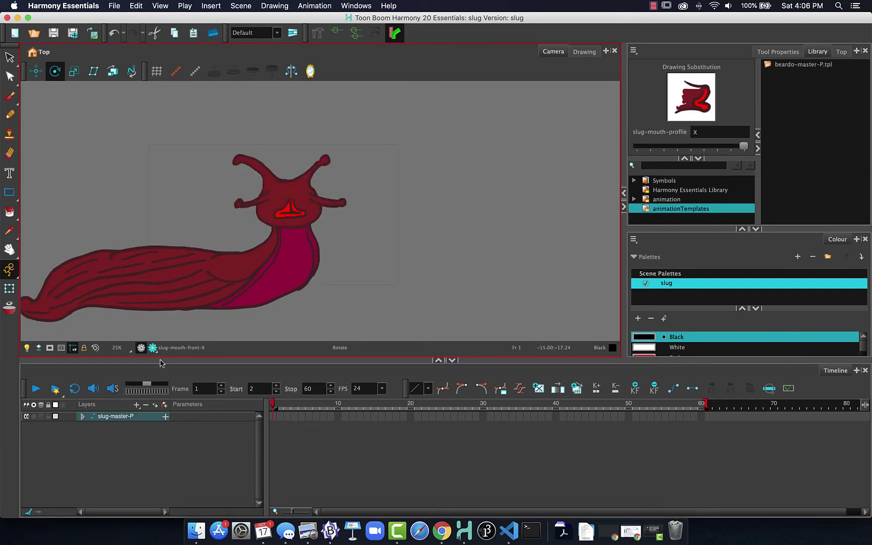
Select slug-master-P, expand it to check its children, then collapse it.
{"action": "left_click", "coordinate": [81, 417]}
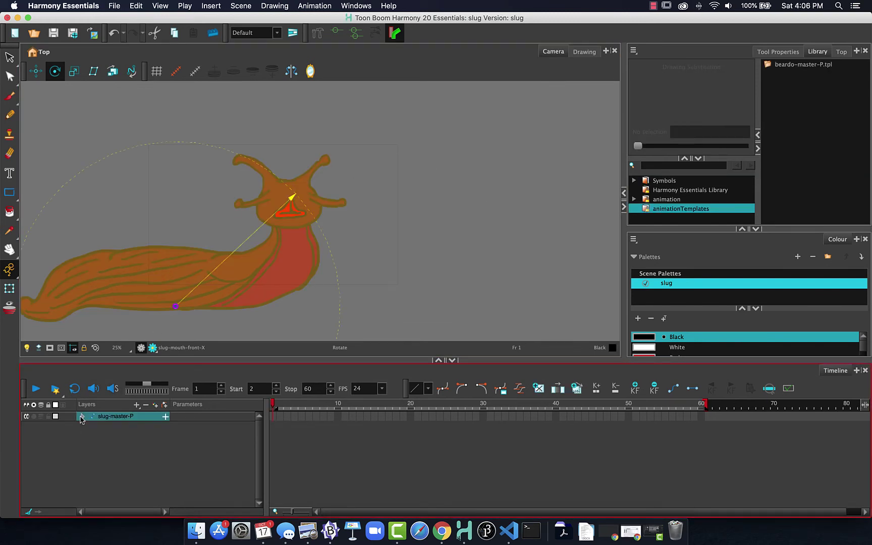
{"action": "left_click", "coordinate": [81, 416]}
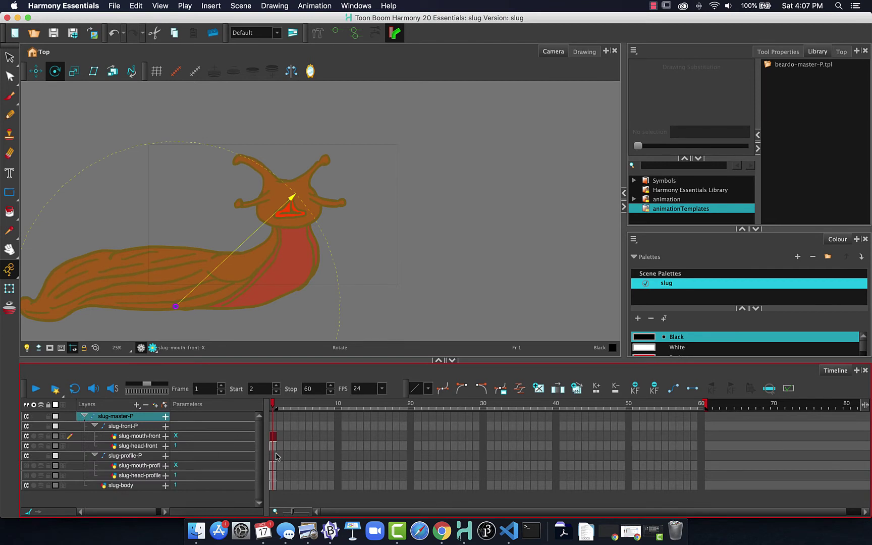
{"action": "left_click", "coordinate": [85, 417]}
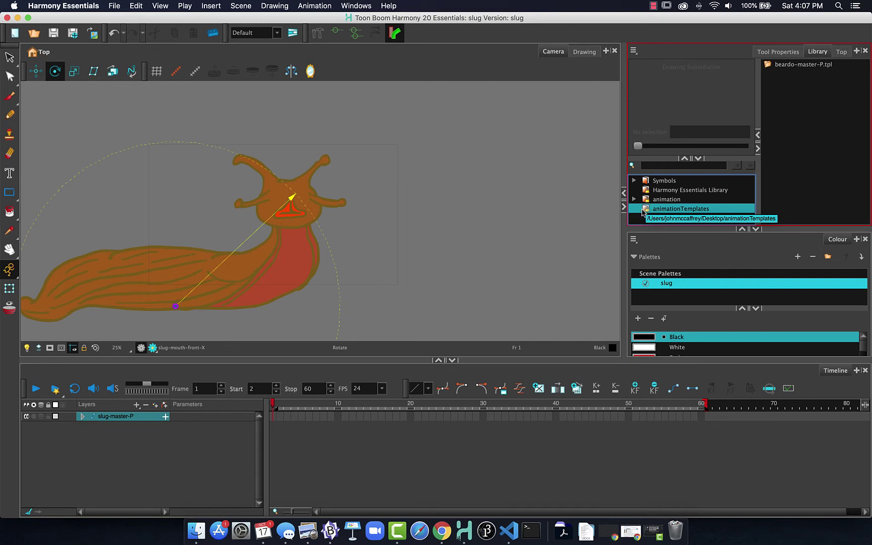
Enable Right To Modify on the animationTemplates library.
{"action": "right_click", "coordinate": [645, 211]}
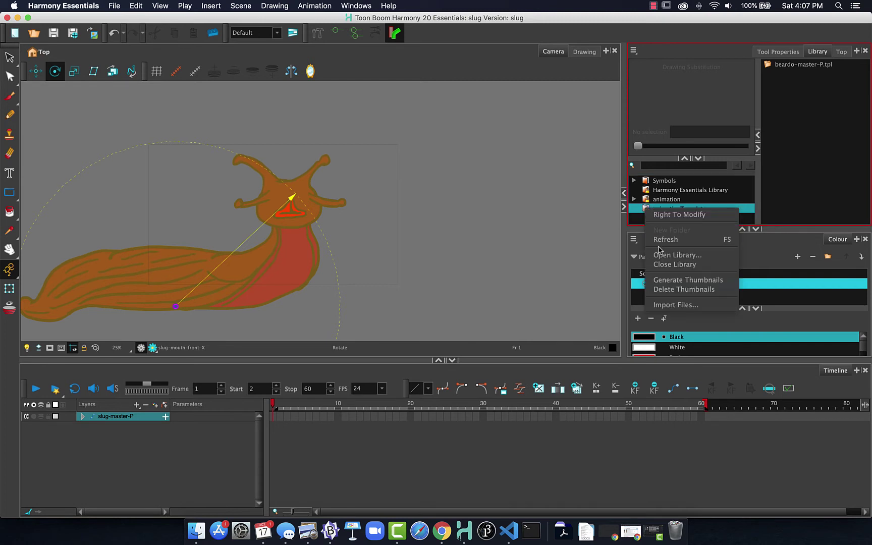
{"action": "left_click", "coordinate": [664, 216]}
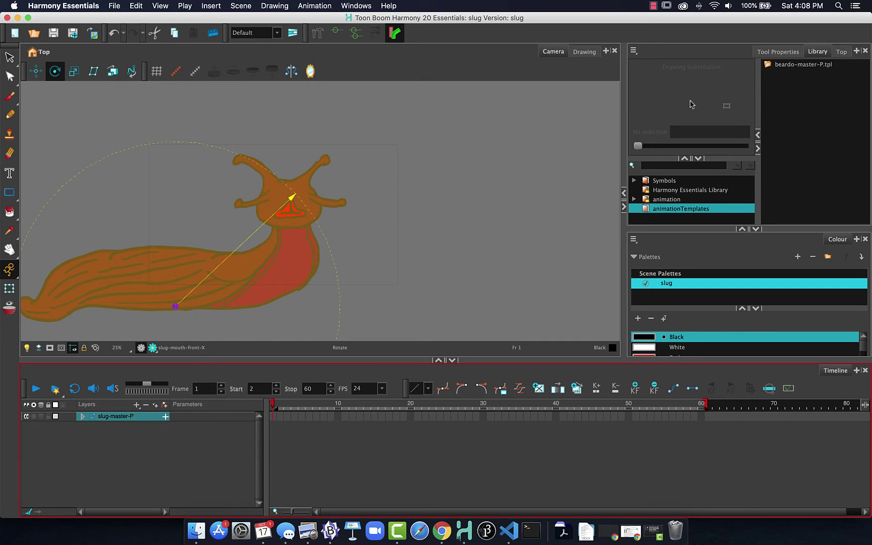
Save slug-master-P to the Library as slug-master-P.tpl and return to animationTemplates.
{"action": "left_click_drag", "start_coordinate": [834, 127], "coordinate": [834, 128]}
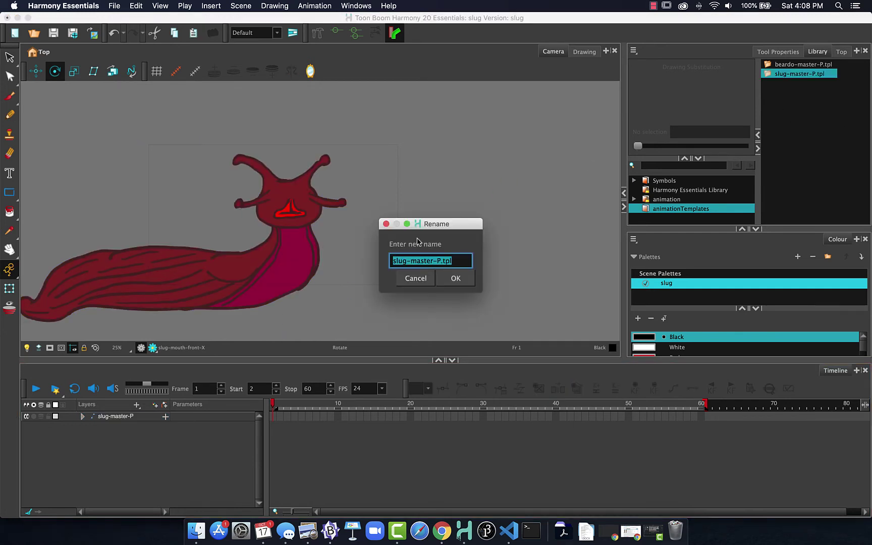
{"action": "left_click", "coordinate": [448, 281]}
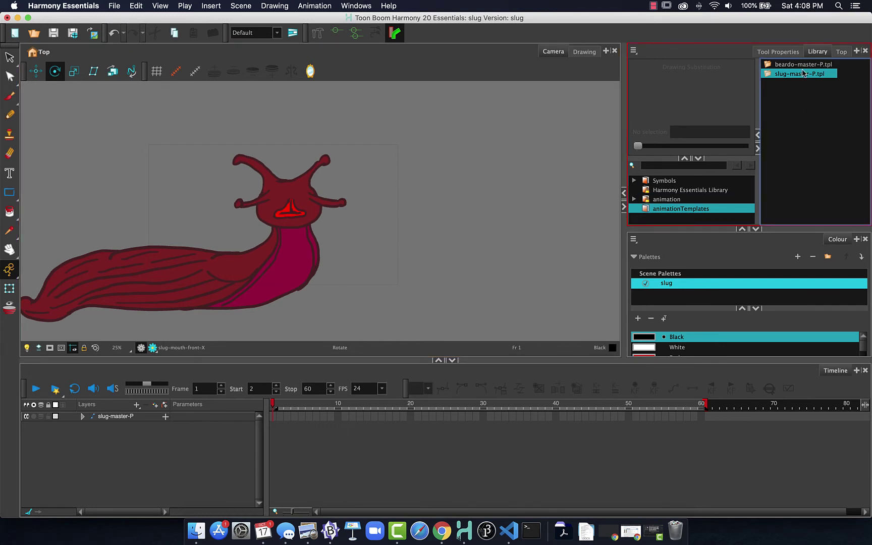
{"action": "left_click", "coordinate": [710, 210]}
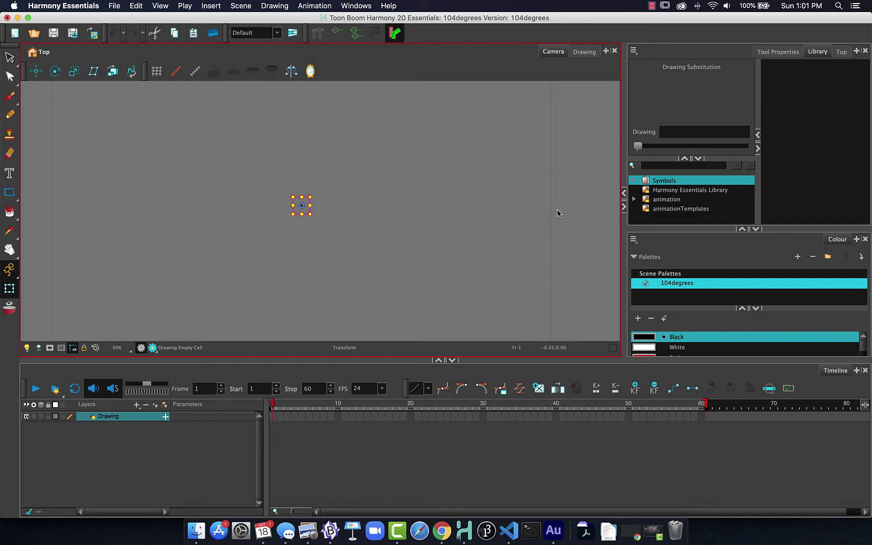
Drag slug-master-P.tpl from the animationTemplates library into the Camera view.
{"action": "left_click", "coordinate": [681, 208]}
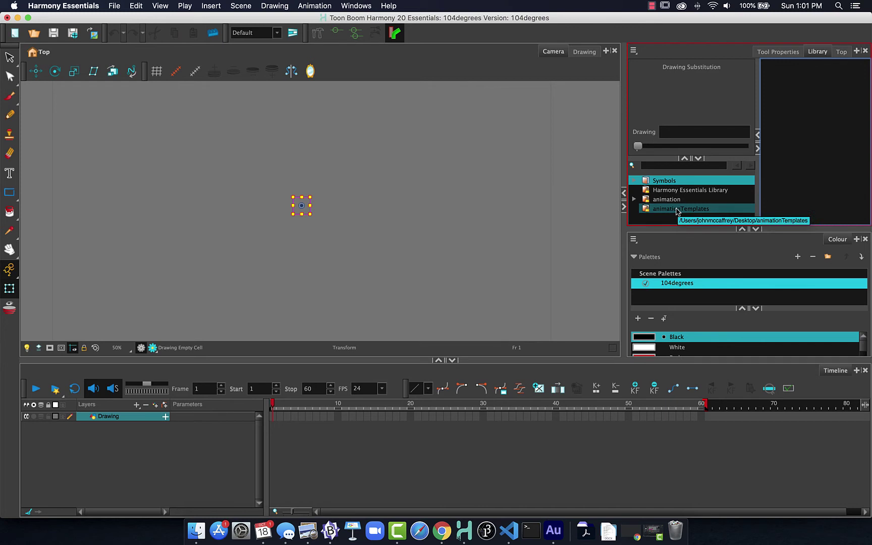
{"action": "left_click", "coordinate": [677, 211]}
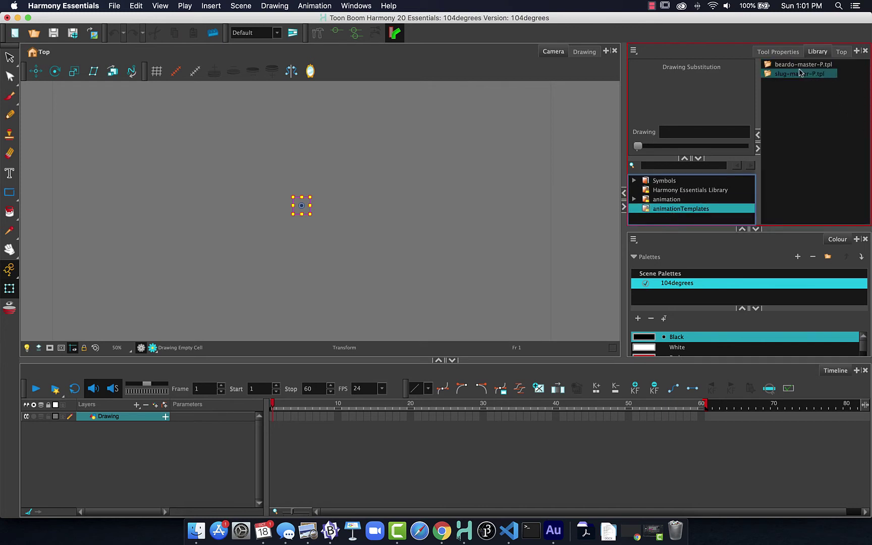
{"action": "left_click", "coordinate": [340, 271]}
{"action": "left_click", "coordinate": [201, 426]}
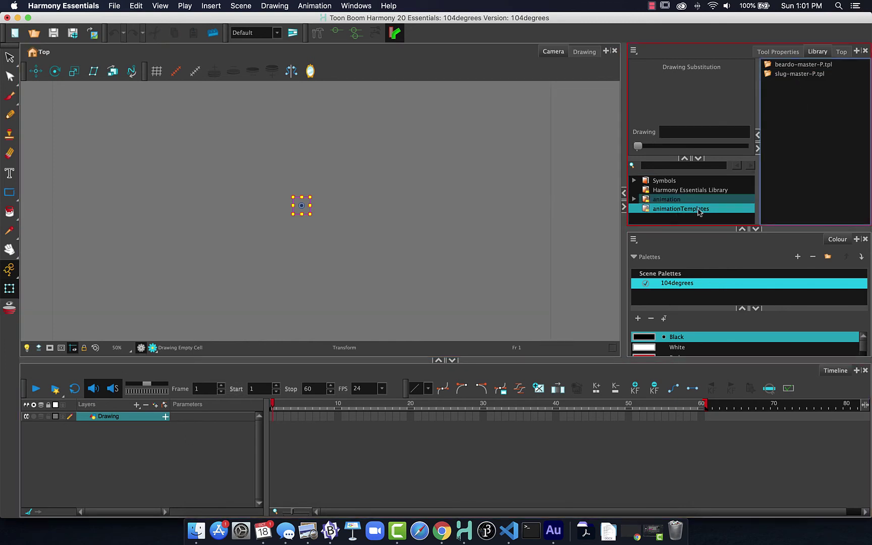
{"action": "left_click", "coordinate": [789, 75]}
{"action": "left_click_drag", "start_coordinate": [787, 76], "coordinate": [255, 236]}
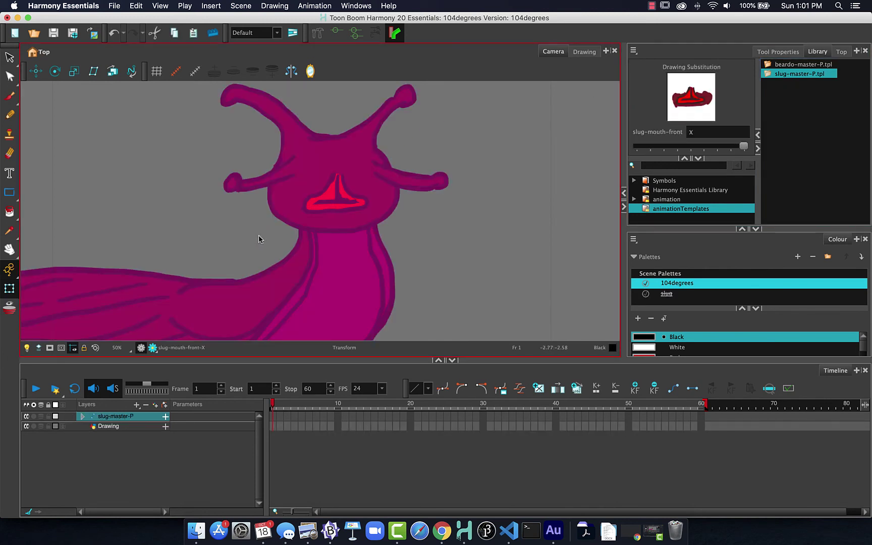
Expand slug-master-P in the timeline, check its slug-mouth-front layer, then collapse the group.
{"action": "left_click", "coordinate": [99, 449]}
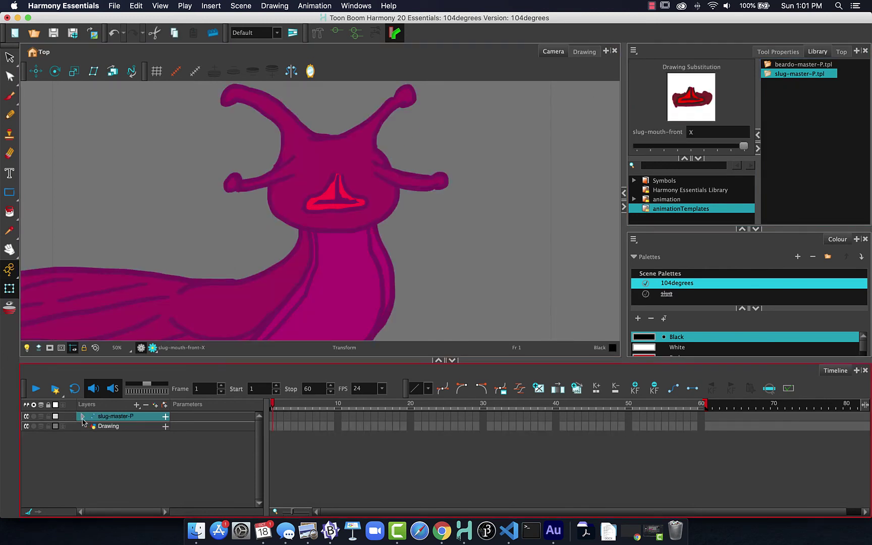
{"action": "left_click", "coordinate": [82, 416]}
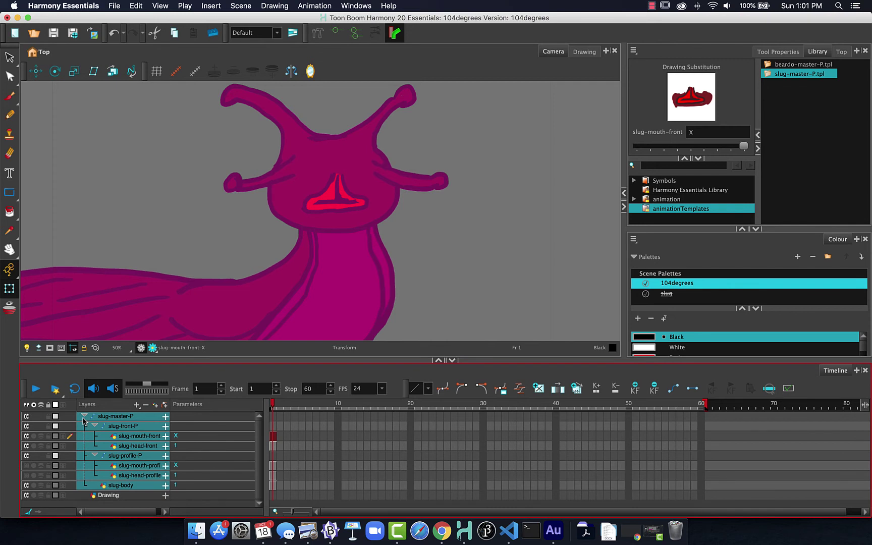
{"action": "left_click", "coordinate": [138, 440]}
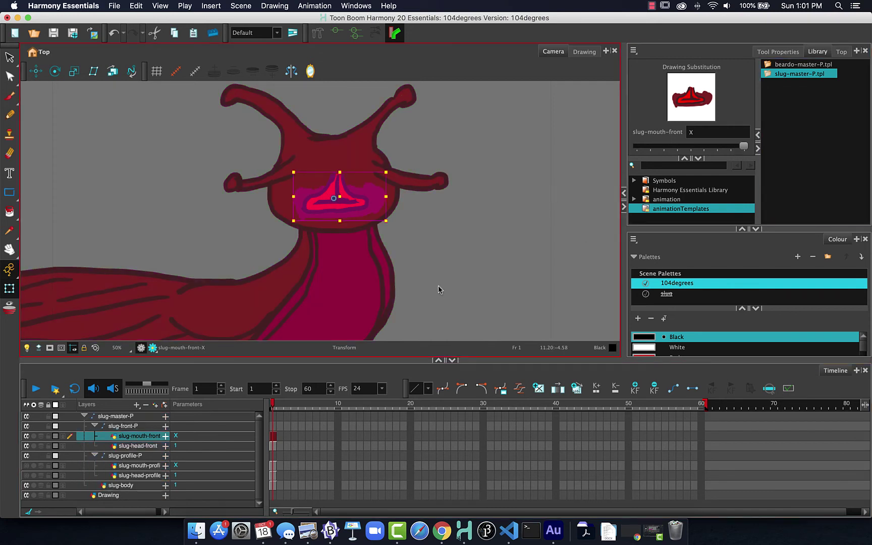
{"action": "left_click", "coordinate": [84, 417]}
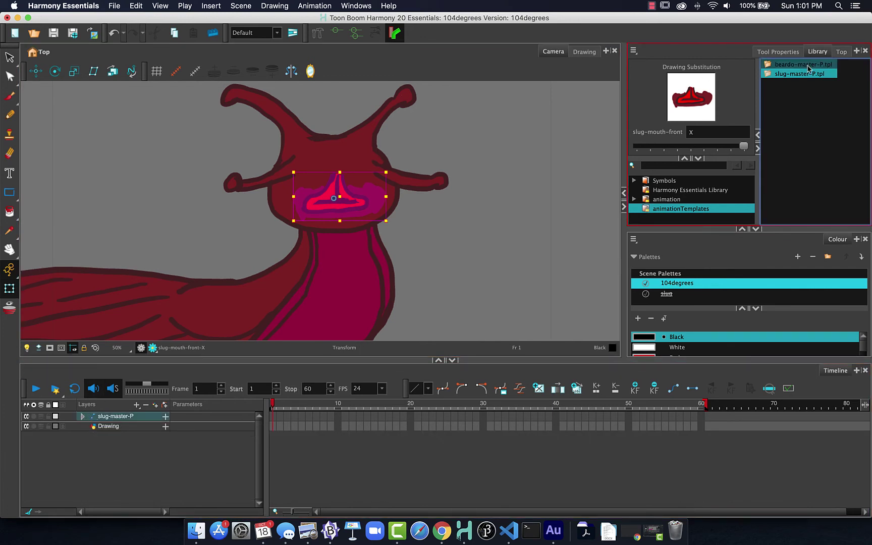
{"action": "left_click_drag", "start_coordinate": [786, 68], "coordinate": [457, 240]}
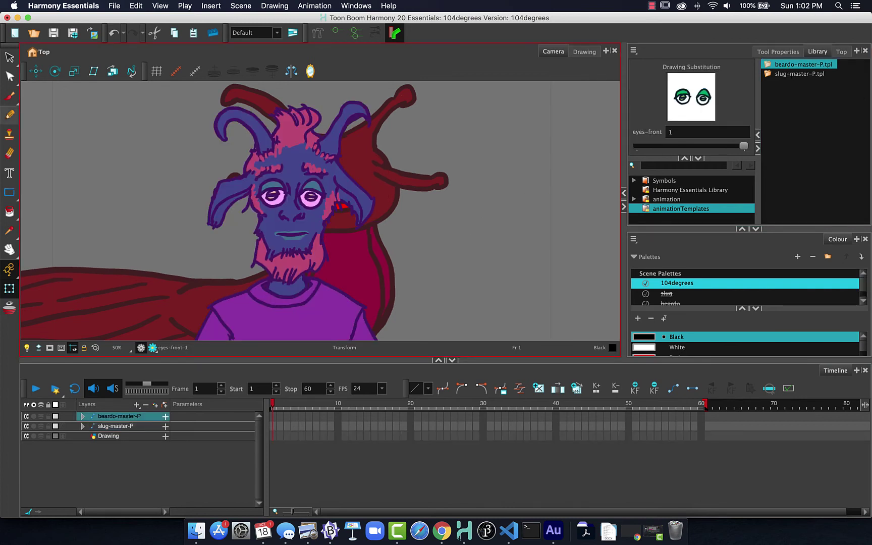
{"action": "left_click", "coordinate": [35, 71]}
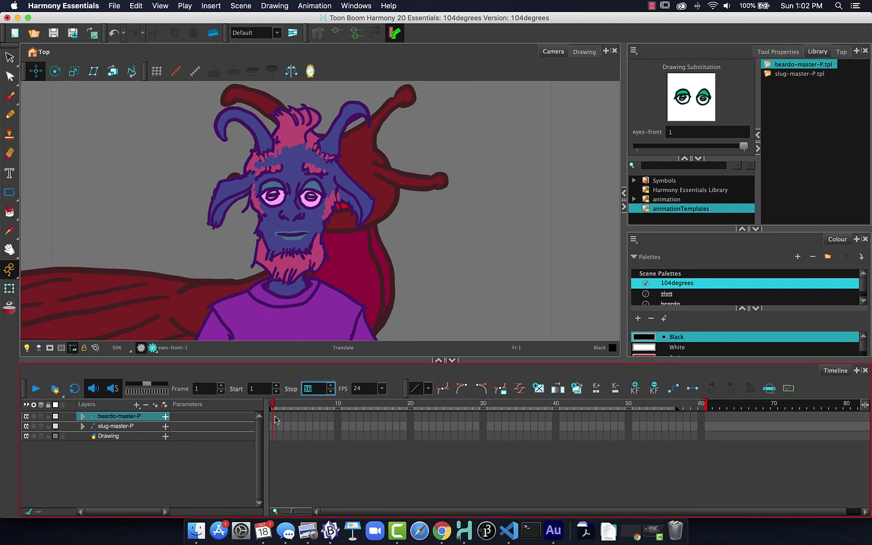
{"action": "left_click", "coordinate": [275, 419]}
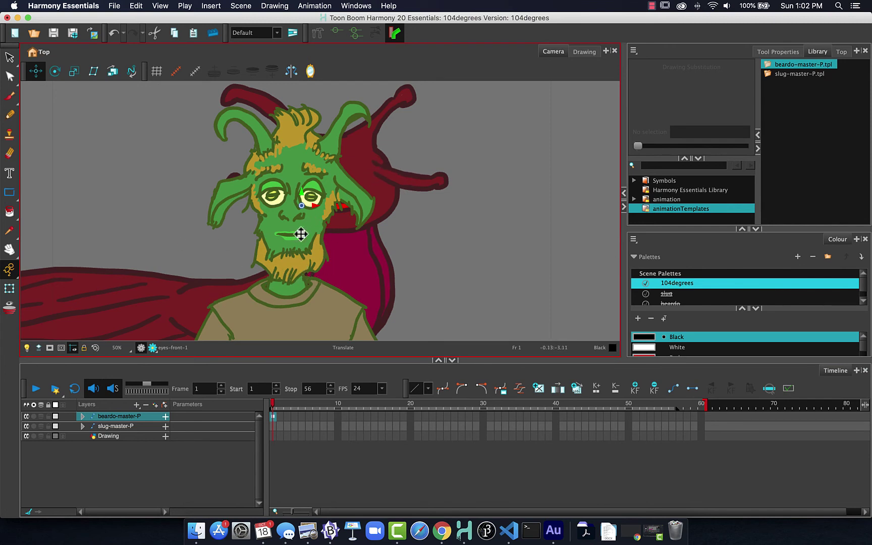
{"action": "scroll", "coordinate": [311, 220], "scroll_direction": "up", "scroll_amount": 1}
{"action": "scroll", "coordinate": [311, 222], "scroll_direction": "down", "scroll_amount": 4}
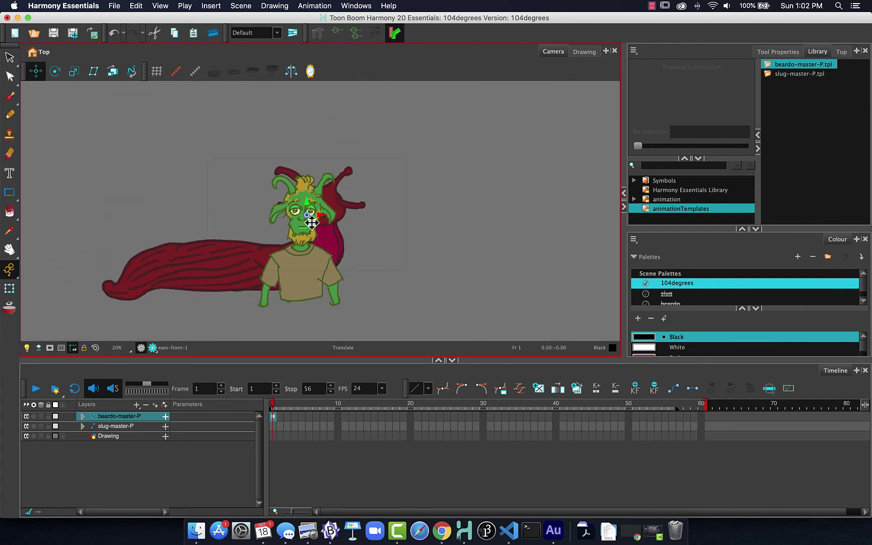
{"action": "scroll", "coordinate": [311, 221], "scroll_direction": "up", "scroll_amount": 1}
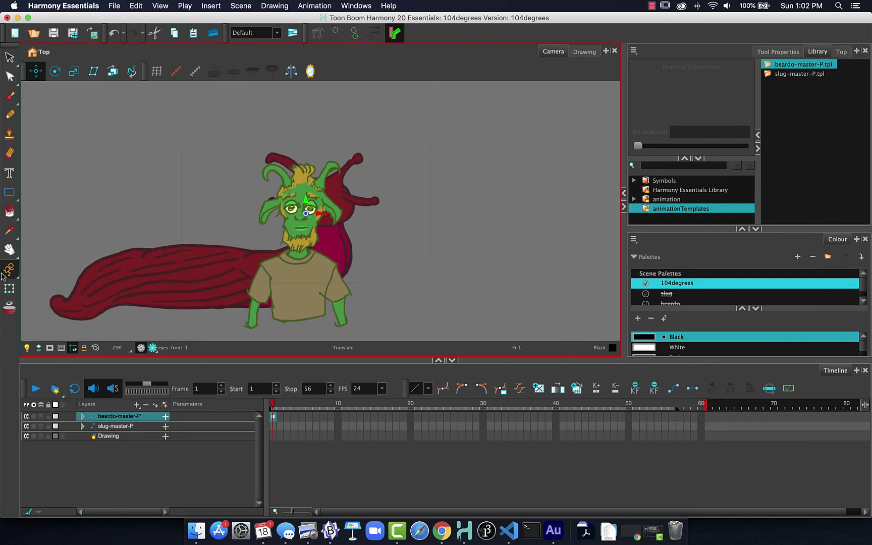
{"action": "left_click", "coordinate": [9, 288]}
{"action": "left_click", "coordinate": [143, 220]}
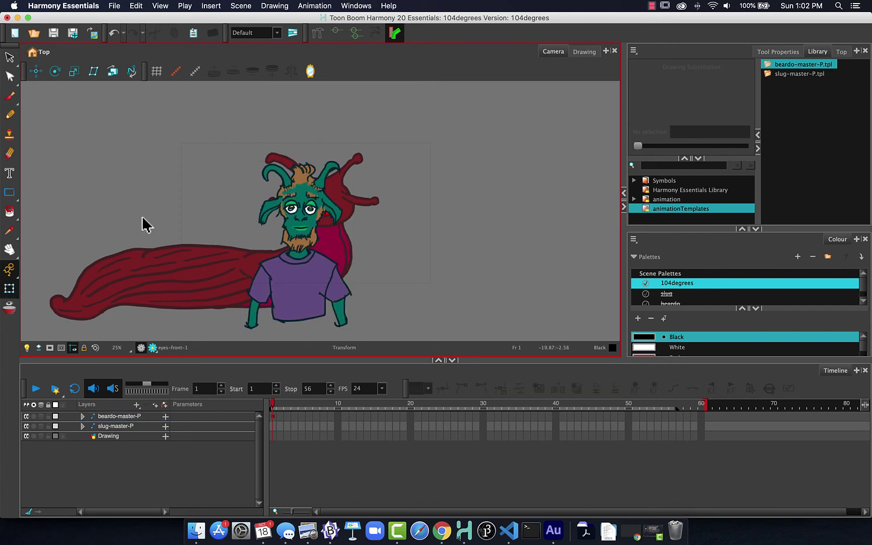
{"action": "left_click", "coordinate": [210, 286]}
{"action": "left_click", "coordinate": [304, 305]}
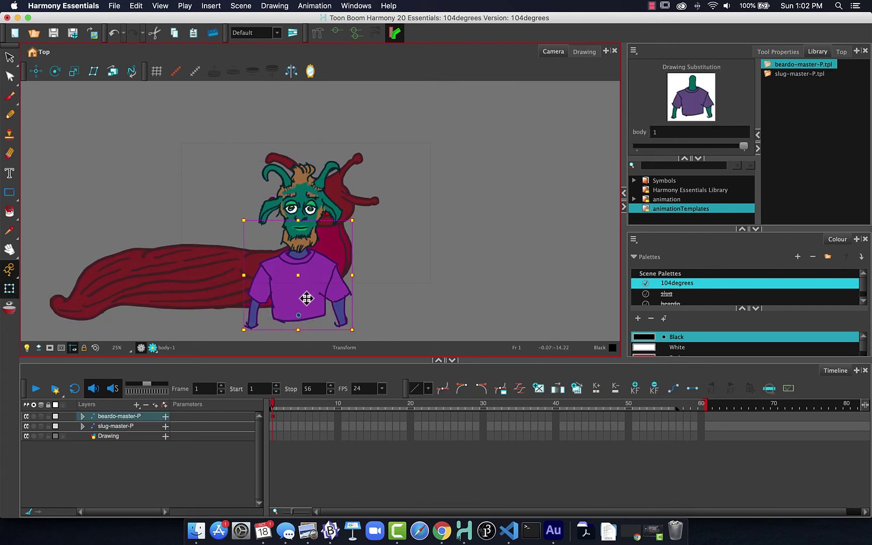
{"action": "left_click", "coordinate": [301, 236]}
{"action": "scroll", "coordinate": [301, 231], "scroll_direction": "up", "scroll_amount": 2}
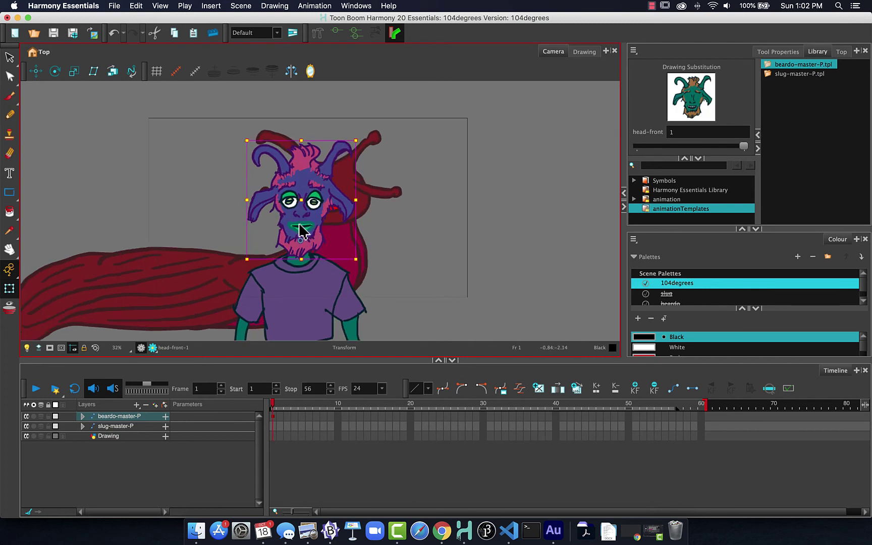
{"action": "scroll", "coordinate": [300, 231], "scroll_direction": "up", "scroll_amount": 2}
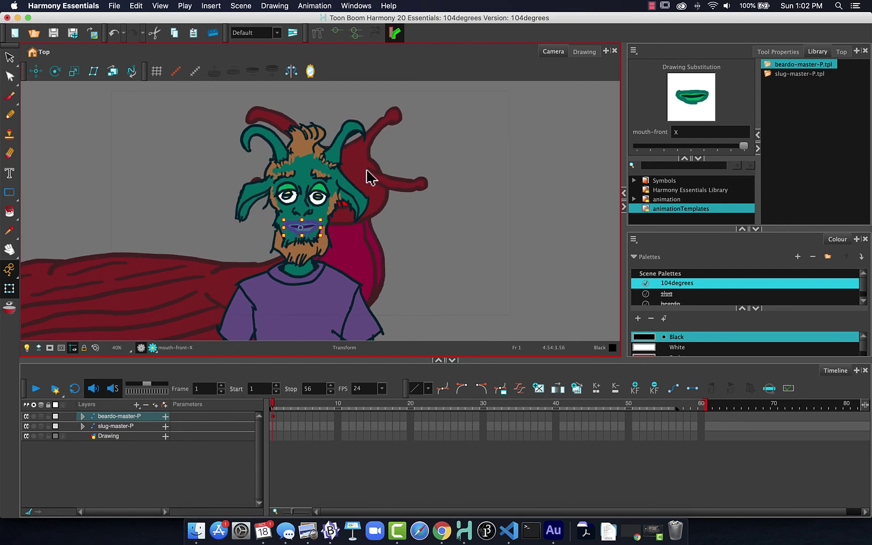
{"action": "left_click", "coordinate": [378, 158]}
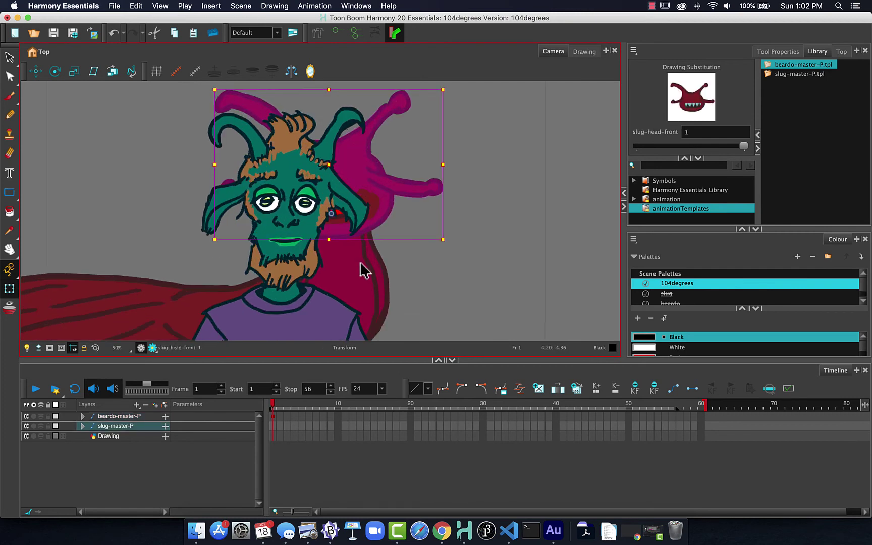
{"action": "left_click", "coordinate": [351, 280]}
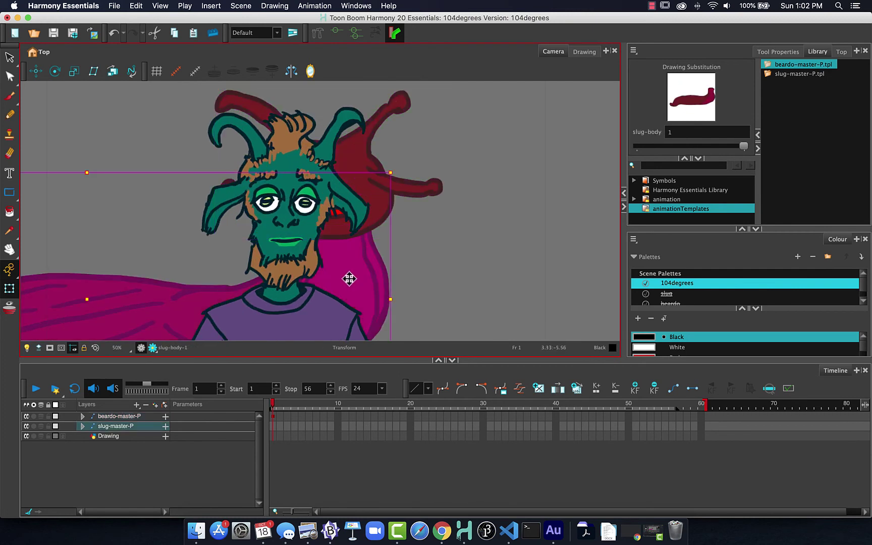
{"action": "left_click", "coordinate": [203, 386]}
Clear the selection and turn on Peg Selection Mode for the Translate tool.
{"action": "left_click", "coordinate": [37, 104]}
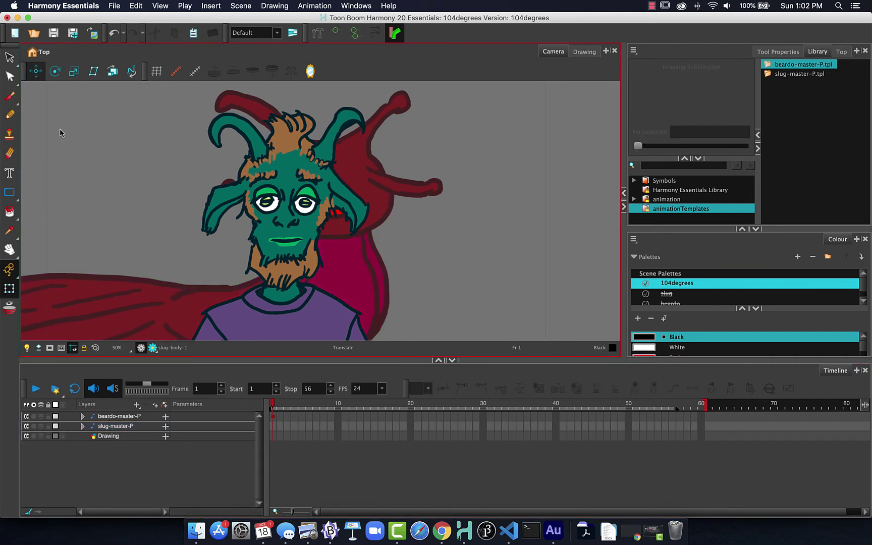
{"action": "left_click", "coordinate": [777, 53]}
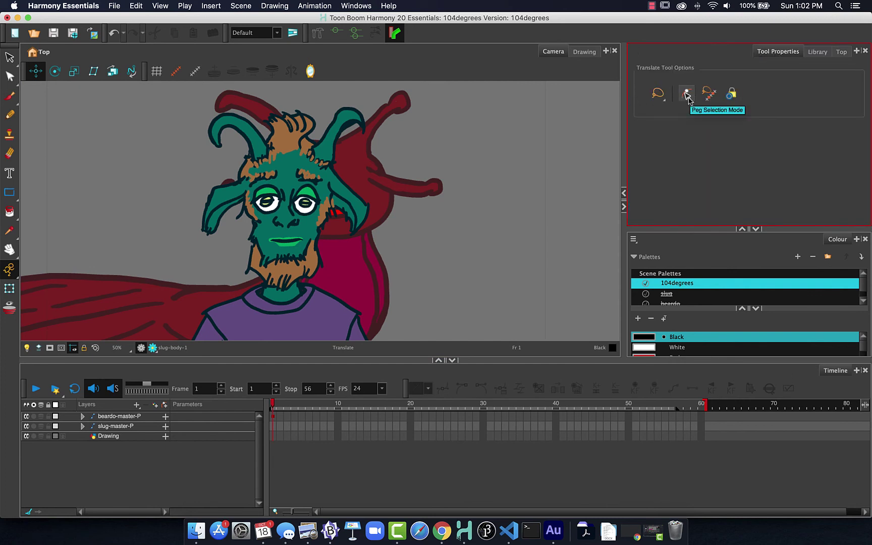
{"action": "left_click", "coordinate": [687, 95]}
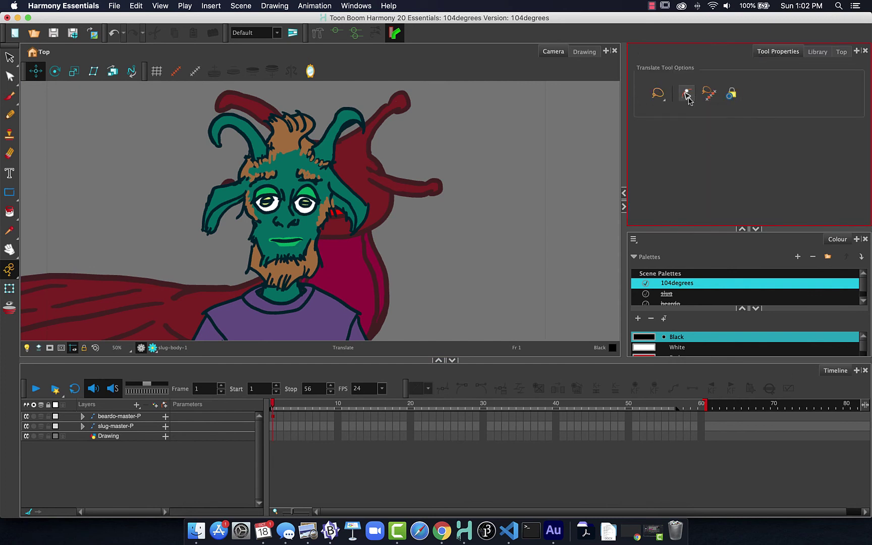
Test peg selection on beardo in the Camera view and the beardo-master-P and slug-master-P layers.
{"action": "left_click", "coordinate": [301, 231]}
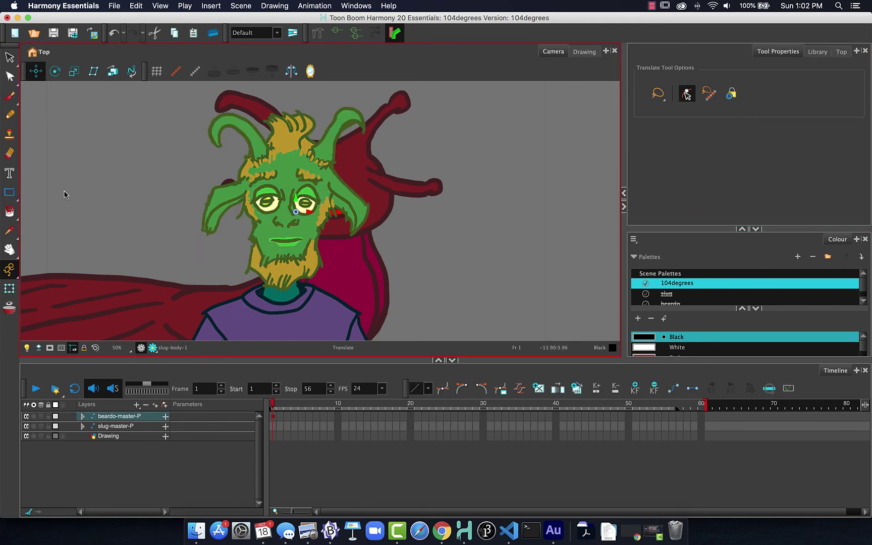
{"action": "left_click", "coordinate": [147, 470]}
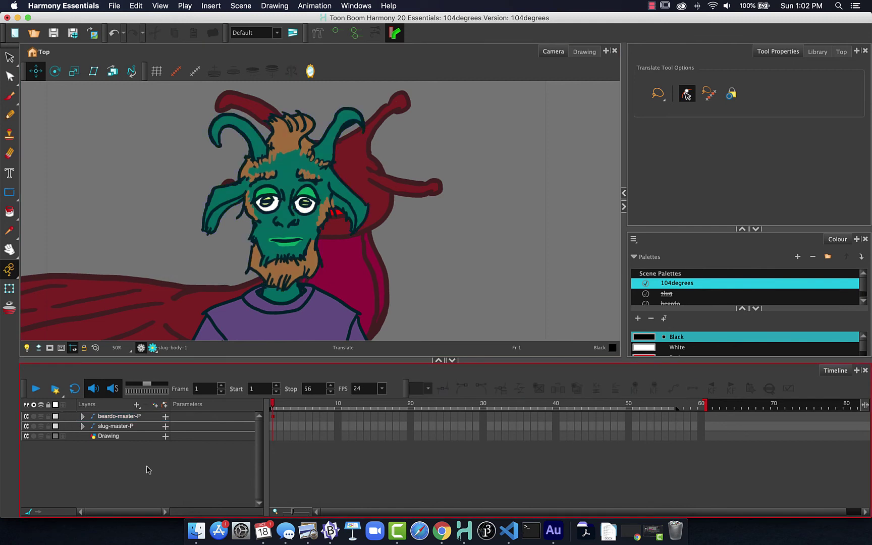
{"action": "left_click", "coordinate": [281, 327]}
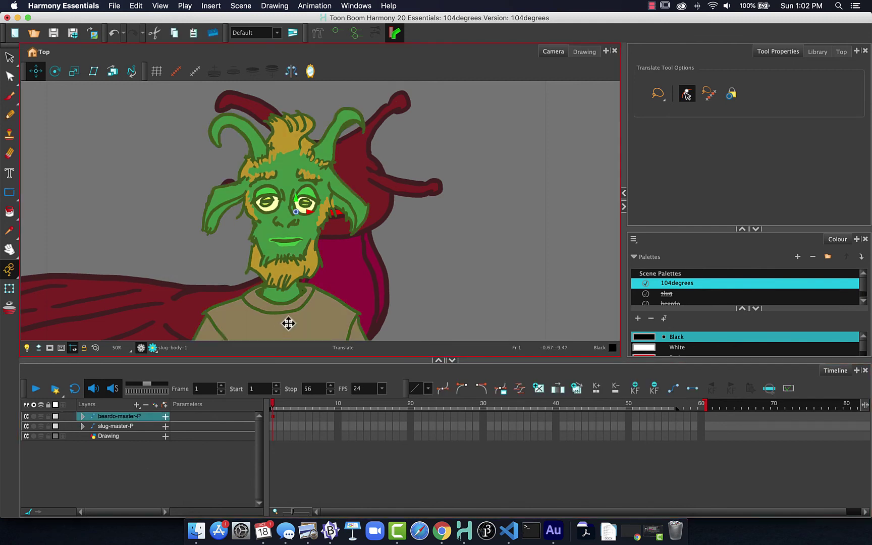
{"action": "left_click", "coordinate": [273, 427]}
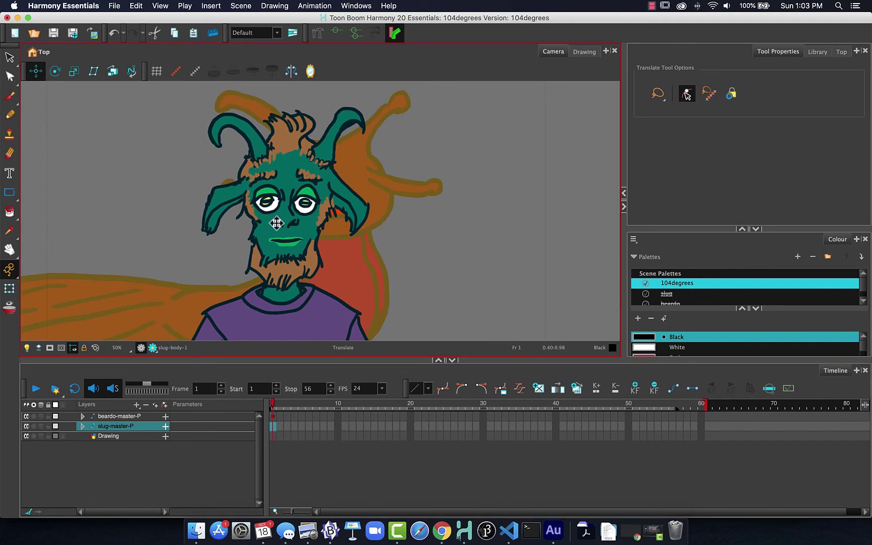
{"action": "scroll", "coordinate": [272, 188], "scroll_direction": "up", "scroll_amount": 1}
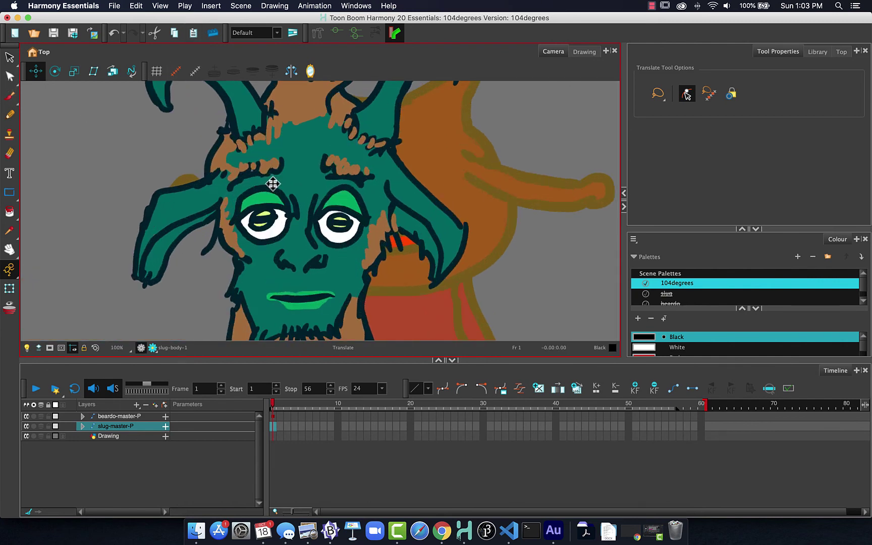
{"action": "scroll", "coordinate": [273, 184], "scroll_direction": "down", "scroll_amount": 3}
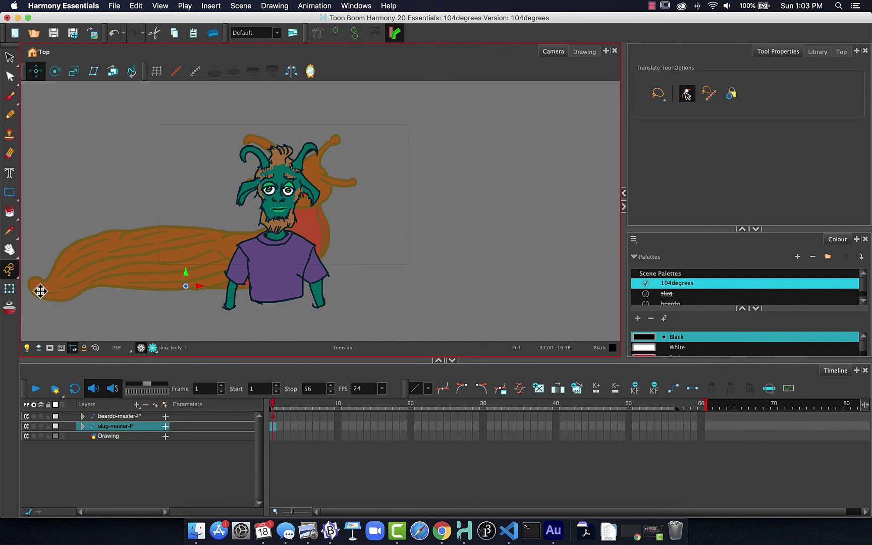
{"action": "left_click", "coordinate": [8, 289]}
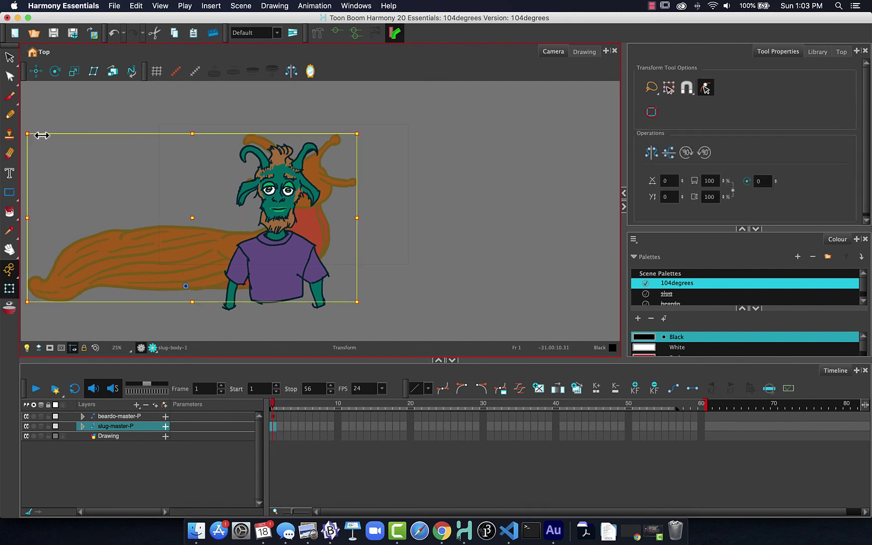
{"action": "mouse_move", "coordinate": [28, 134]}
{"action": "left_mouse_down"}
{"action": "mouse_move", "coordinate": [71, 169]}
{"action": "mouse_move", "coordinate": [113, 171]}
{"action": "mouse_move", "coordinate": [103, 175]}
{"action": "mouse_move", "coordinate": [116, 143]}
{"action": "mouse_move", "coordinate": [152, 234]}
{"action": "mouse_move", "coordinate": [109, 210]}
{"action": "mouse_move", "coordinate": [84, 211]}
{"action": "mouse_move", "coordinate": [127, 214]}
{"action": "left_mouse_up"}
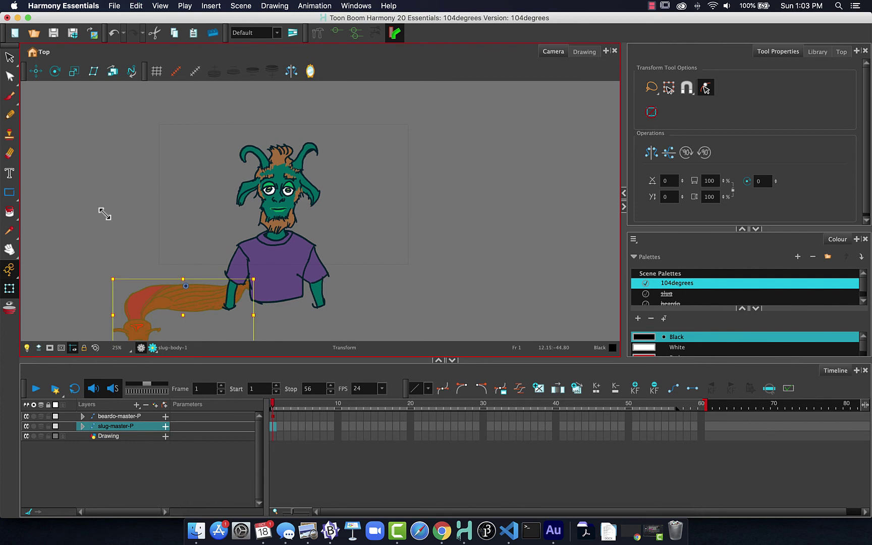
{"action": "left_click", "coordinate": [143, 4]}
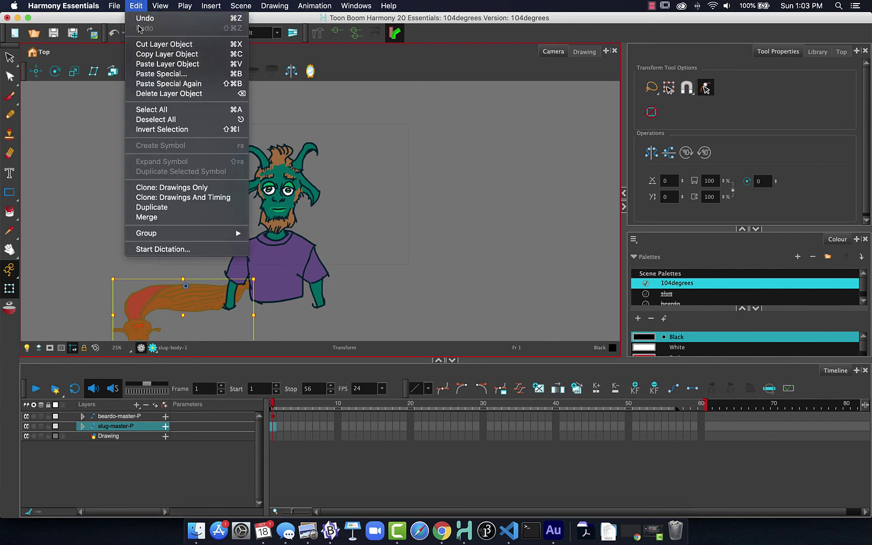
{"action": "left_click", "coordinate": [142, 23]}
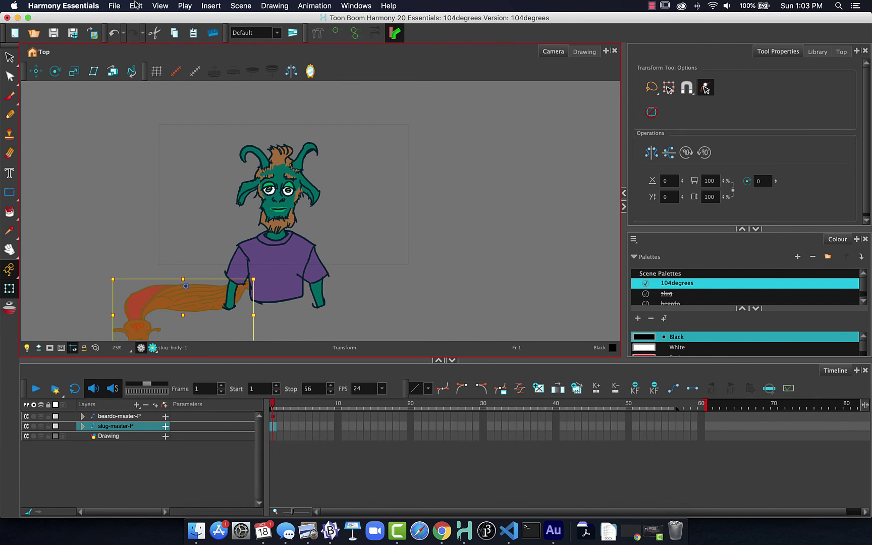
{"action": "left_click", "coordinate": [142, 5]}
{"action": "left_click", "coordinate": [143, 16]}
{"action": "left_click", "coordinate": [114, 33]}
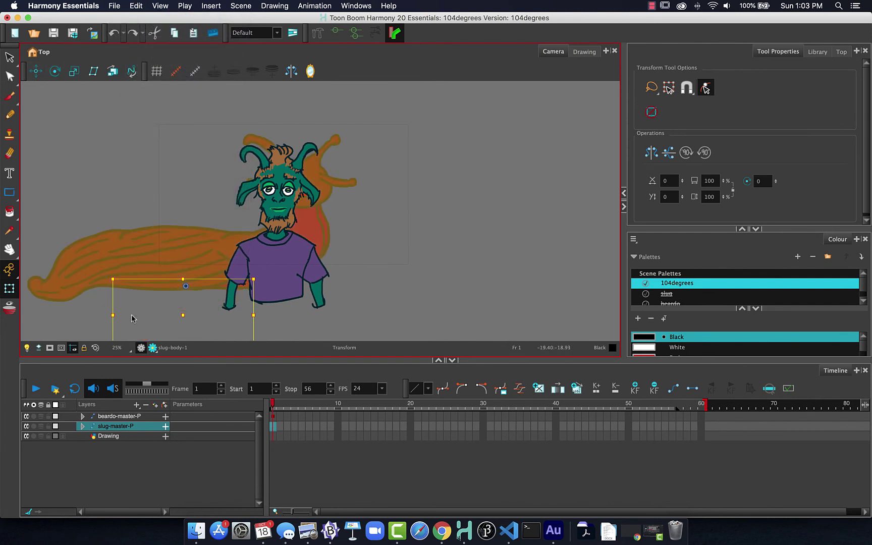
{"action": "left_click", "coordinate": [273, 426]}
{"action": "left_click", "coordinate": [10, 57]}
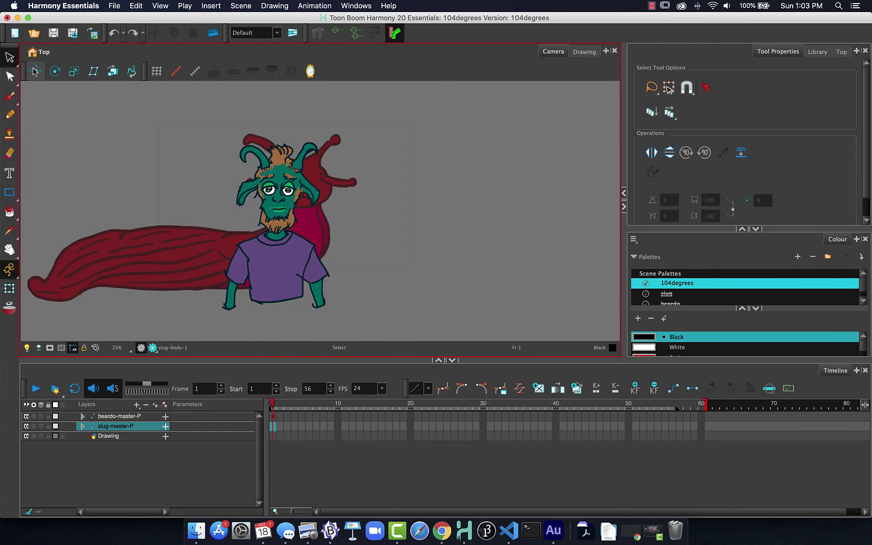
With the Scale tool, drag the slug's corner handle inward to shrink it.
{"action": "left_click", "coordinate": [9, 291]}
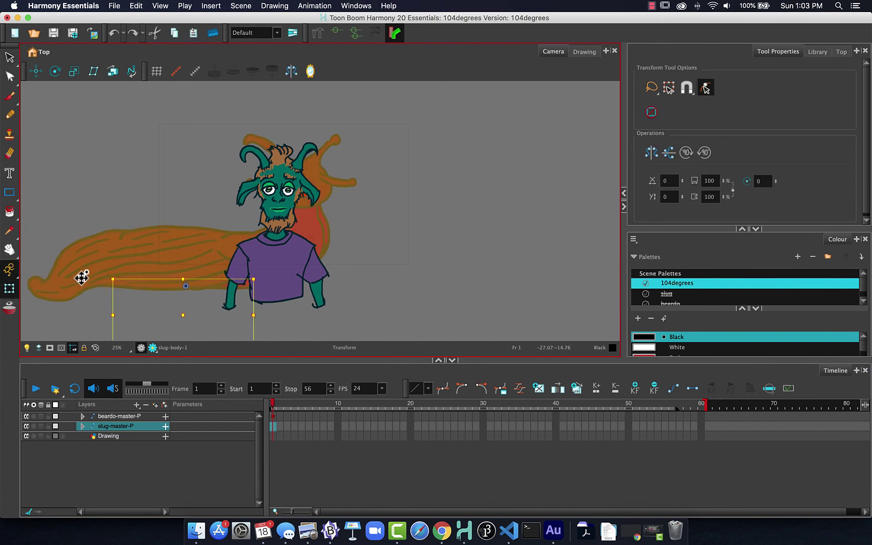
{"action": "left_click", "coordinate": [73, 76]}
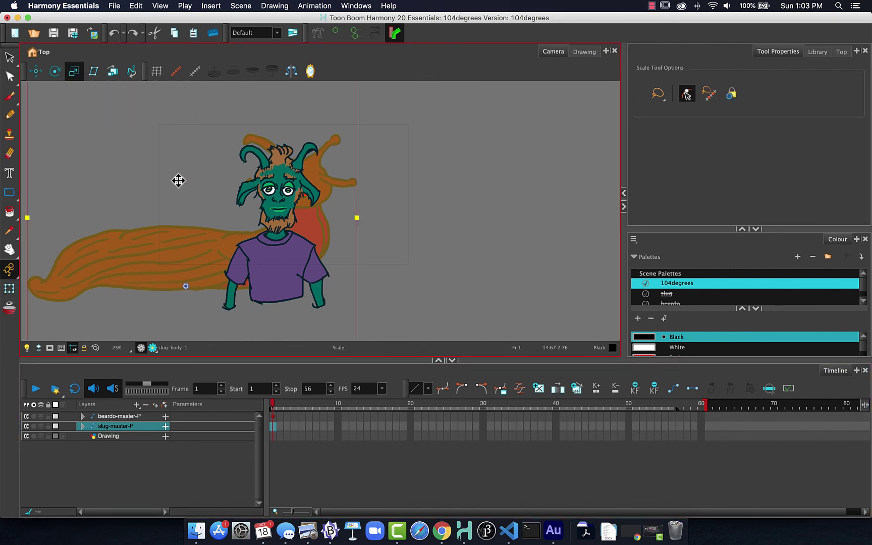
{"action": "scroll", "coordinate": [115, 183], "scroll_direction": "up", "scroll_amount": 2}
{"action": "scroll", "coordinate": [115, 182], "scroll_direction": "down", "scroll_amount": 4}
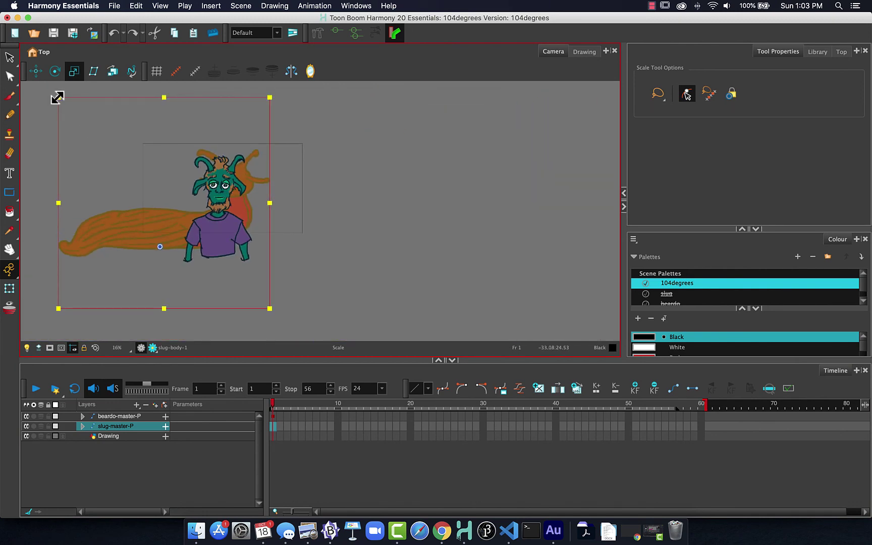
{"action": "left_click_drag", "start_coordinate": [58, 98], "coordinate": [117, 176]}
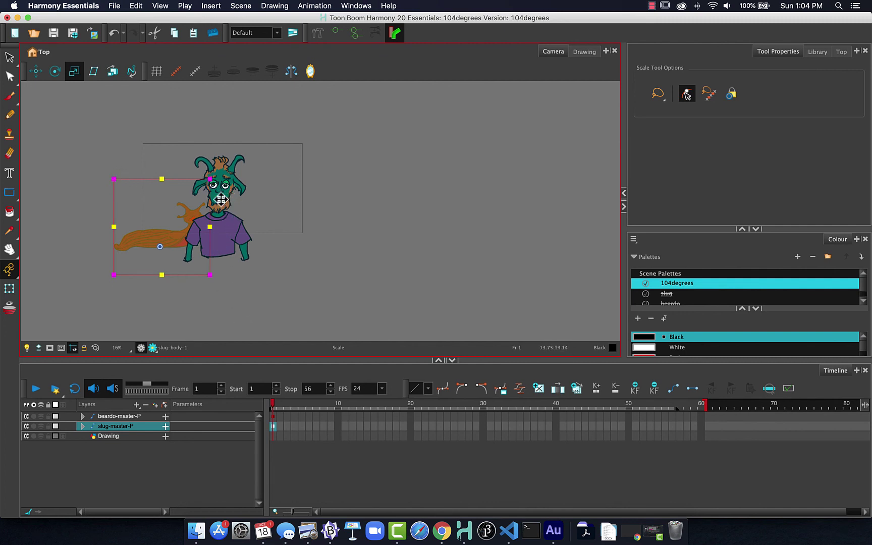
Select beardo and shrink it by dragging its corner handle inward.
{"action": "left_click", "coordinate": [274, 417]}
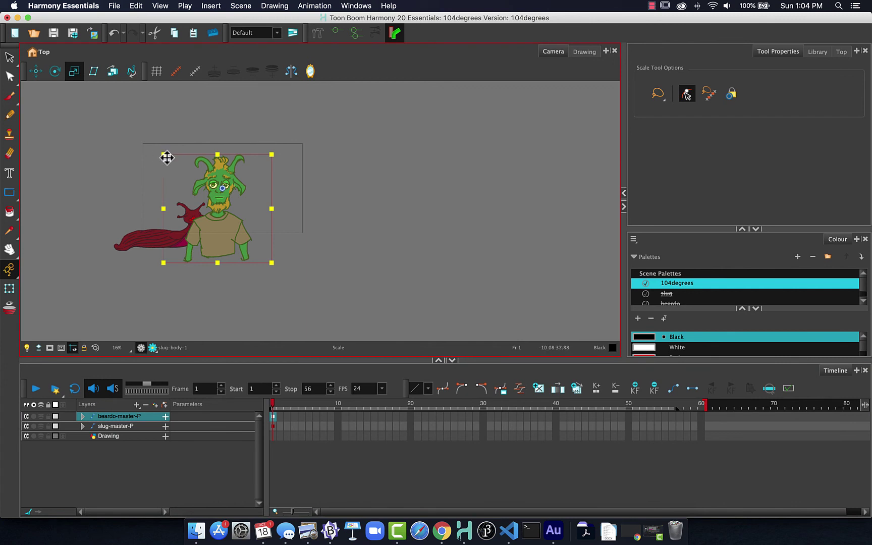
{"action": "left_click_drag", "start_coordinate": [167, 158], "coordinate": [179, 173]}
{"action": "left_click", "coordinate": [36, 73]}
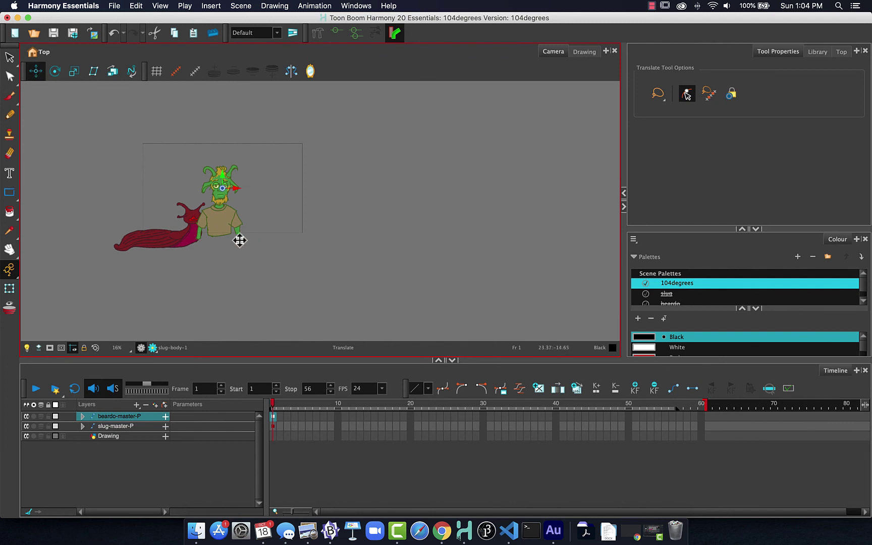
Move beardo right inside the camera frame and shift the slug further left.
{"action": "left_click_drag", "start_coordinate": [217, 215], "coordinate": [270, 219]}
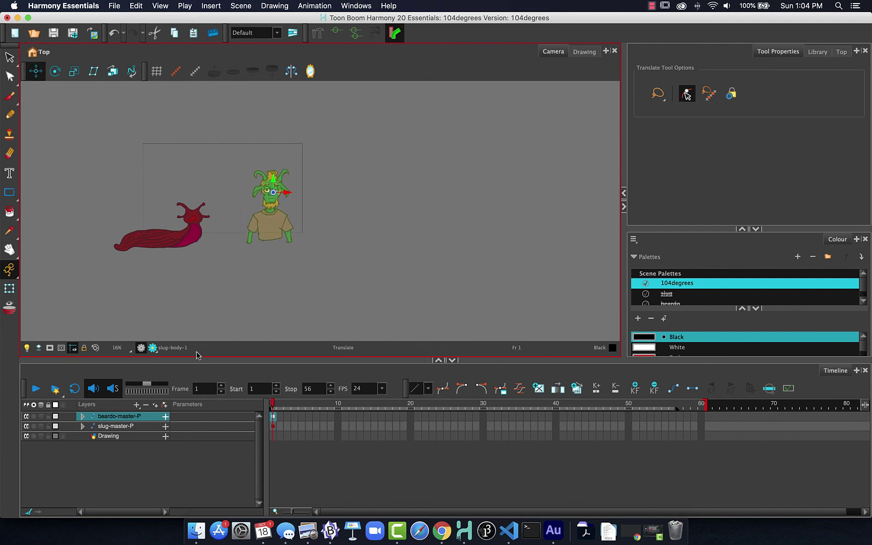
{"action": "left_click", "coordinate": [273, 427]}
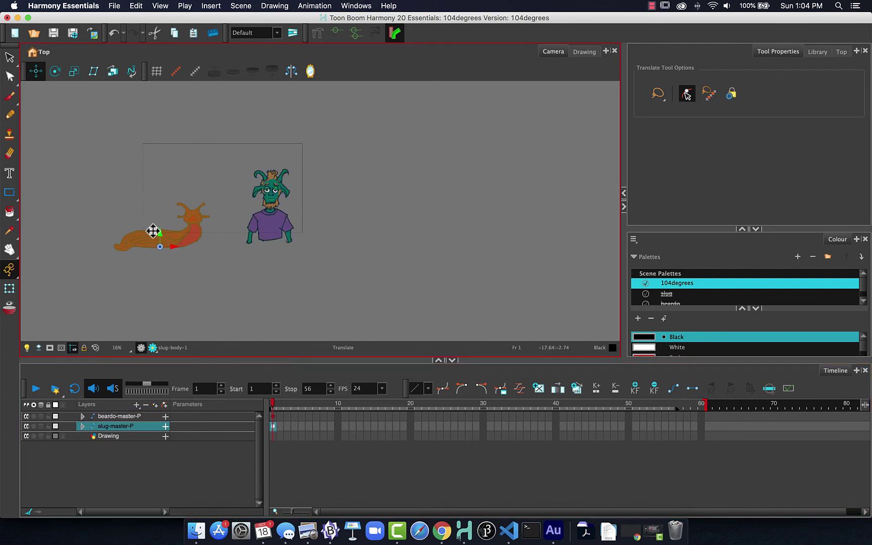
{"action": "left_click_drag", "start_coordinate": [175, 241], "coordinate": [126, 230]}
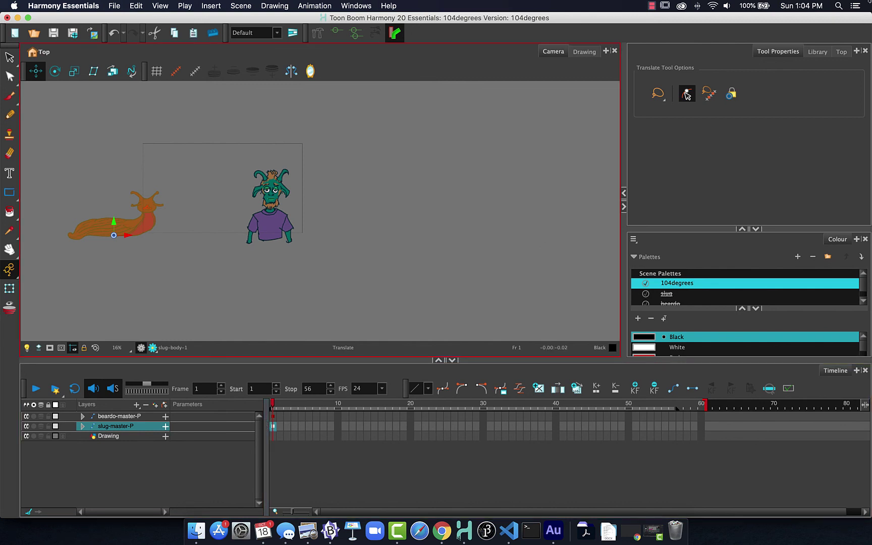
Show the Library listing beardo-master-P.tpl and slug-master-P.tpl in animationTemplates.
{"action": "left_click", "coordinate": [818, 51]}
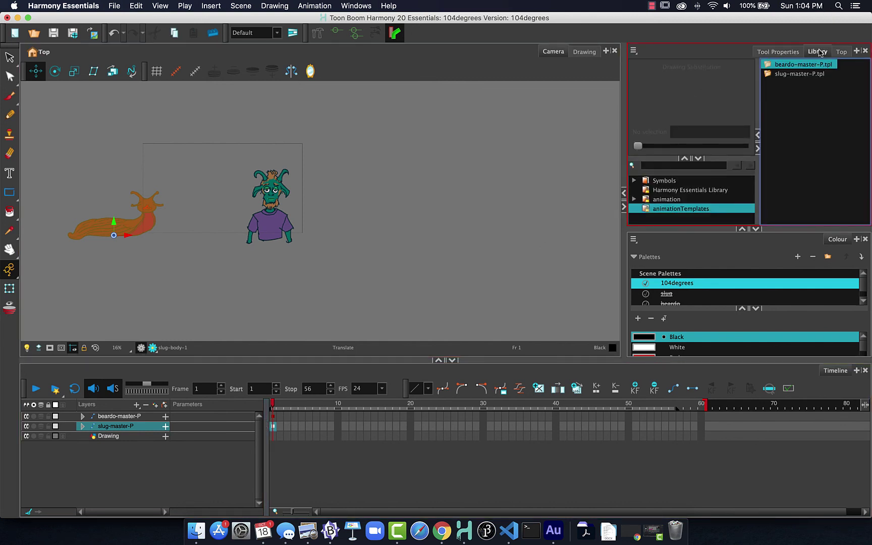